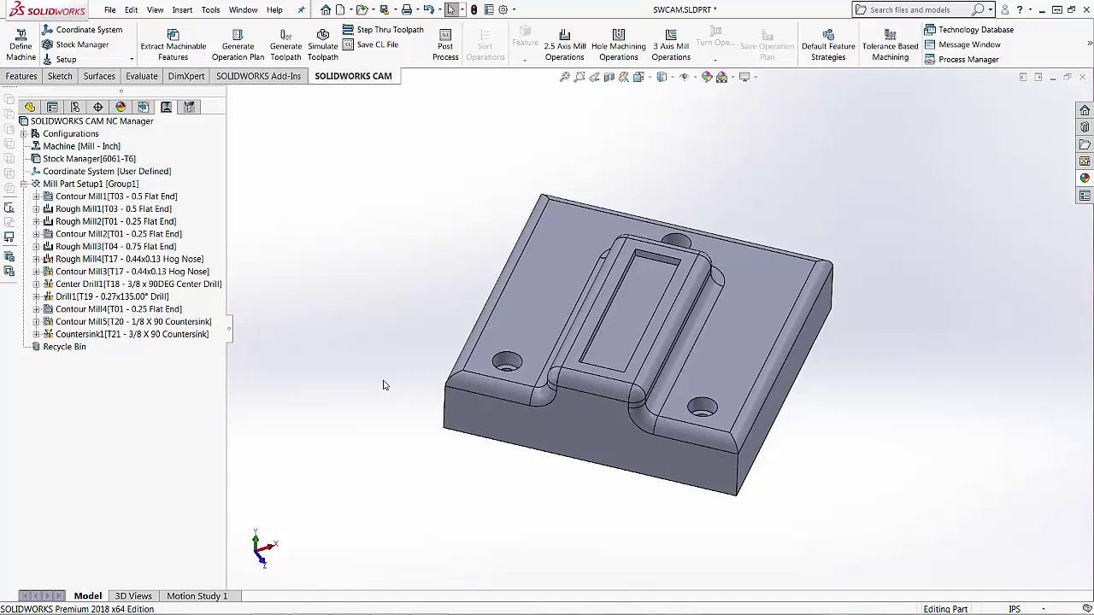
# Open the Post Processor tab of the Machine [Mill - Inch] definition and browse for a post file
pyautogui.rightClick(97, 150)
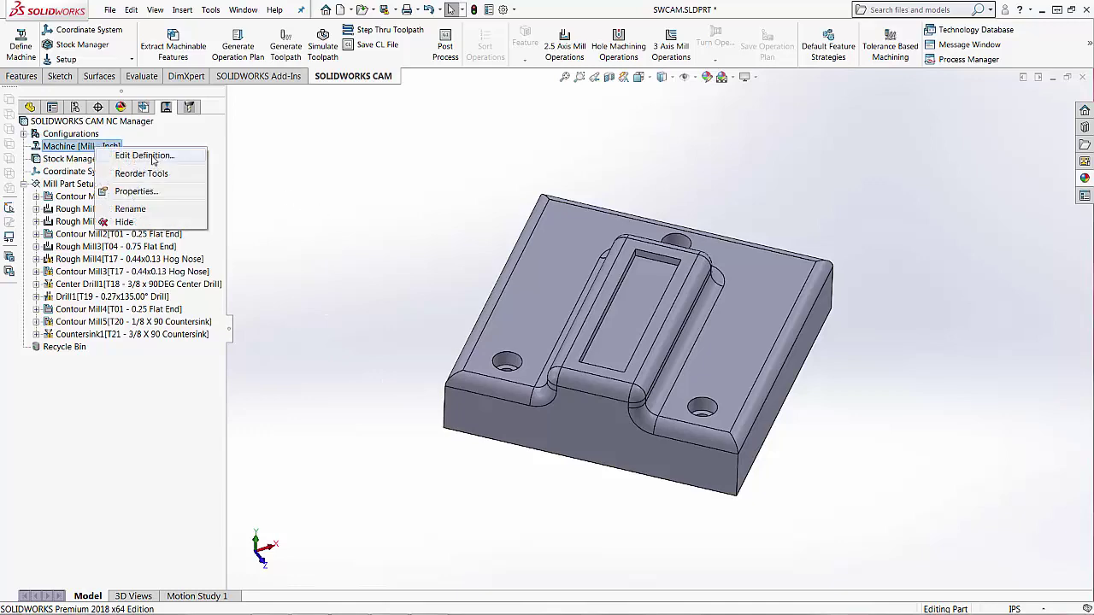
pyautogui.click(152, 155)
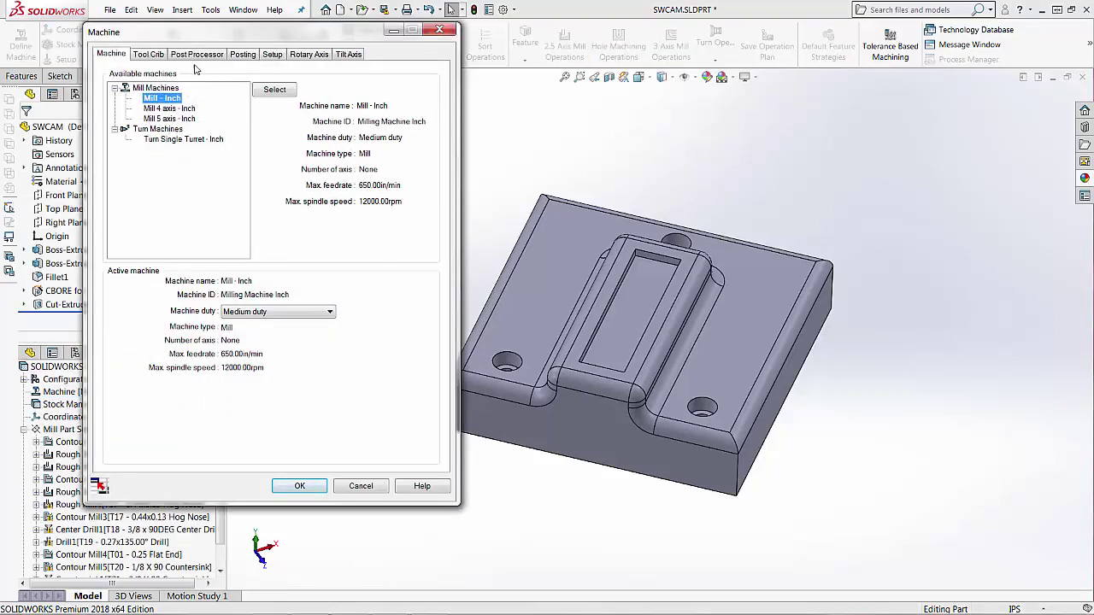
pyautogui.click(199, 55)
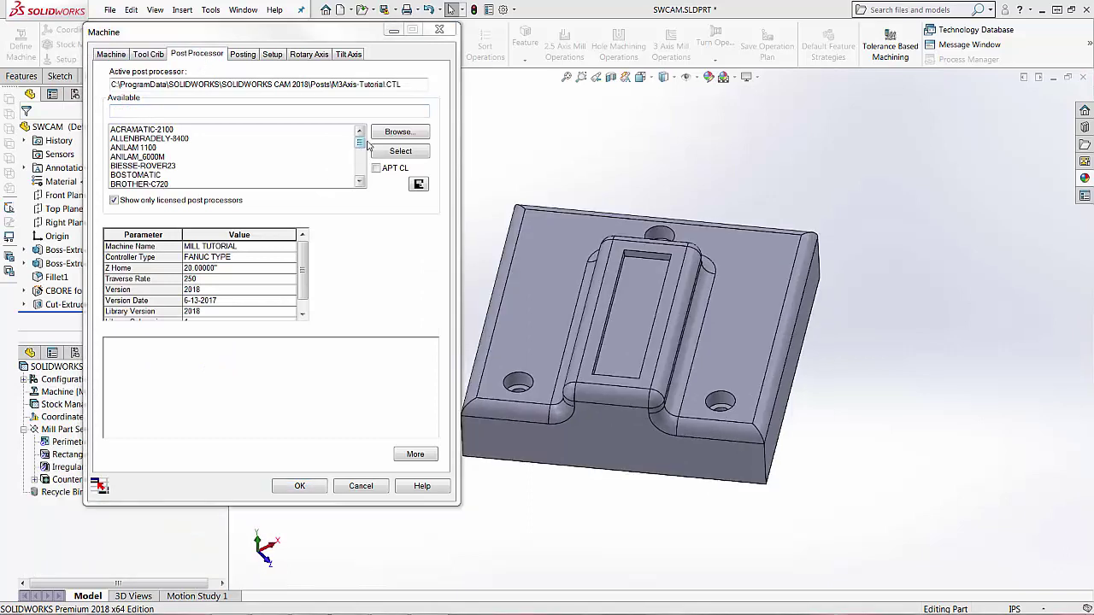
pyautogui.click(396, 134)
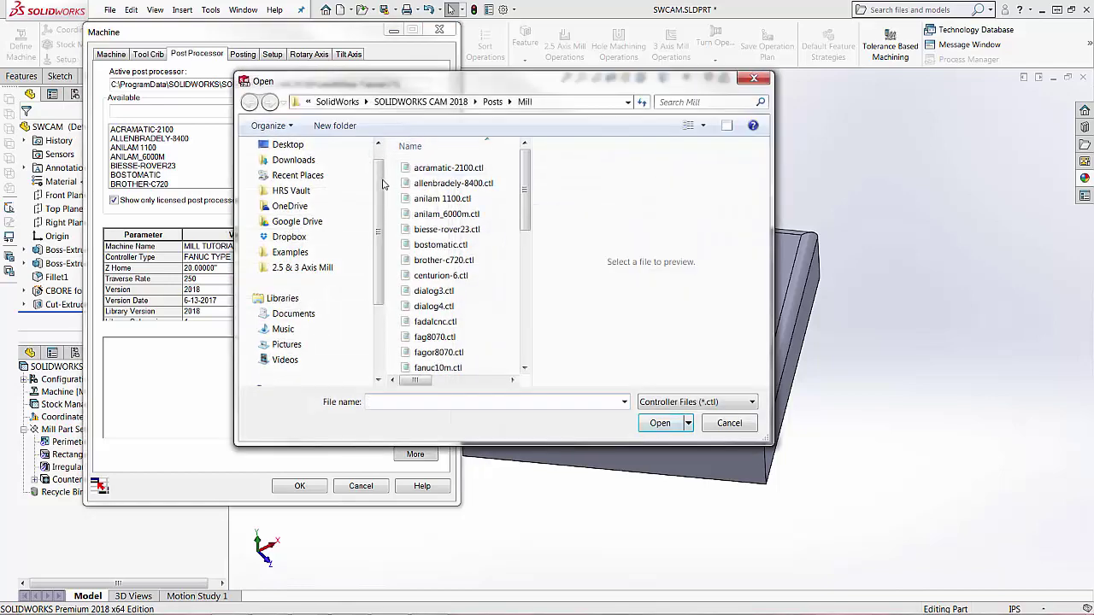
# Show the root of drive OS (C:) in the post file browser and bring up the Start menu
pyautogui.moveTo(379, 190); pyautogui.dragTo(379, 248)
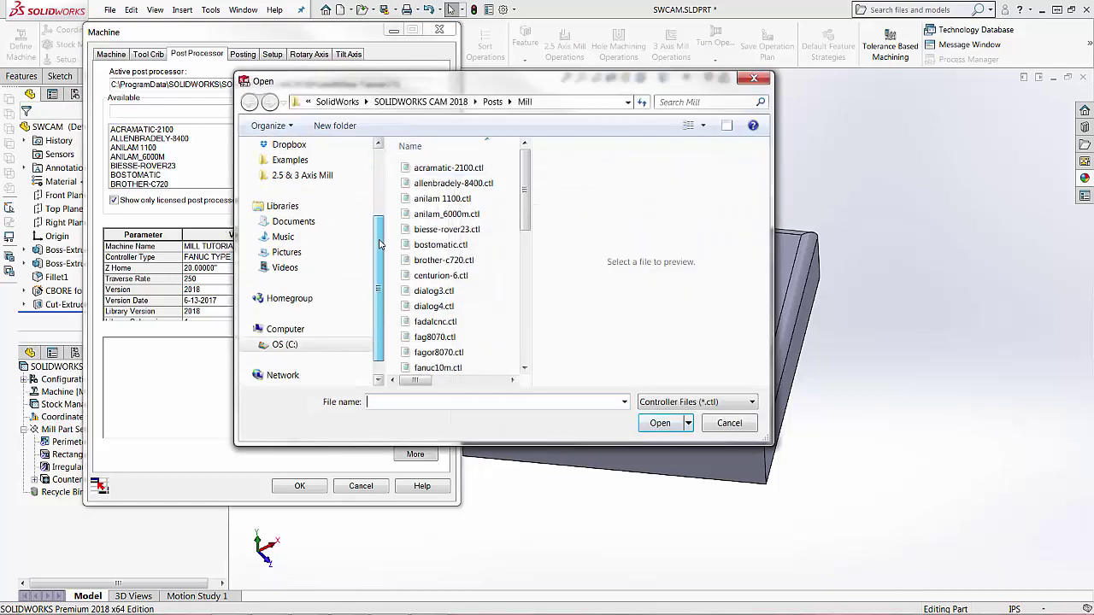
pyautogui.click(303, 345)
pyautogui.scroll(-2, 453, 282)
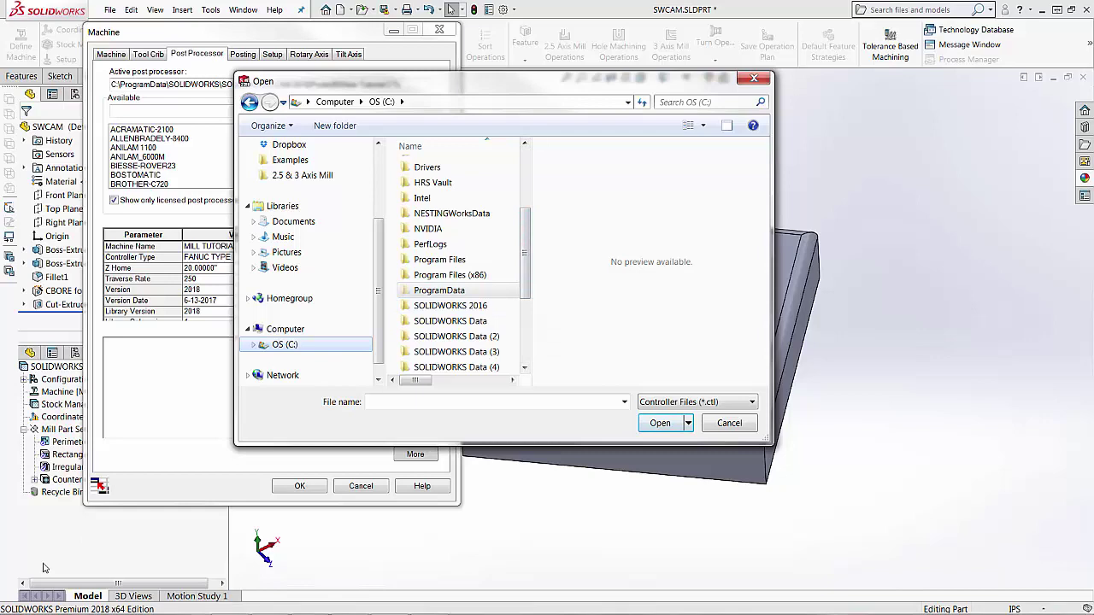
pyautogui.press('super')
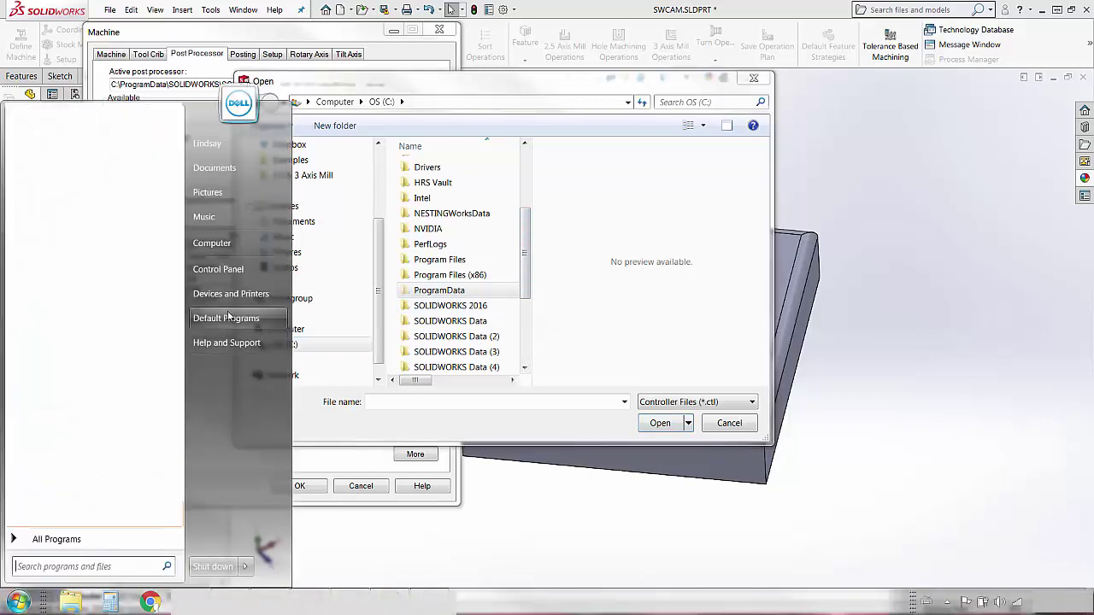
# Turn on 'Show hidden files, folders, and drives' in Control Panel's Folder Options and apply it
pyautogui.click(233, 272)
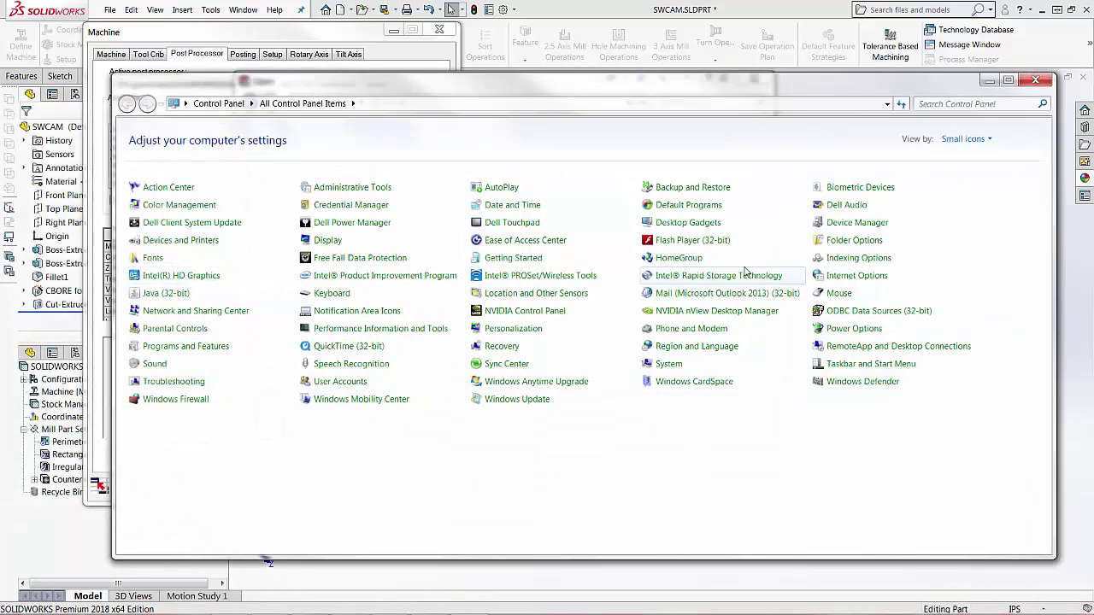
pyautogui.click(844, 242)
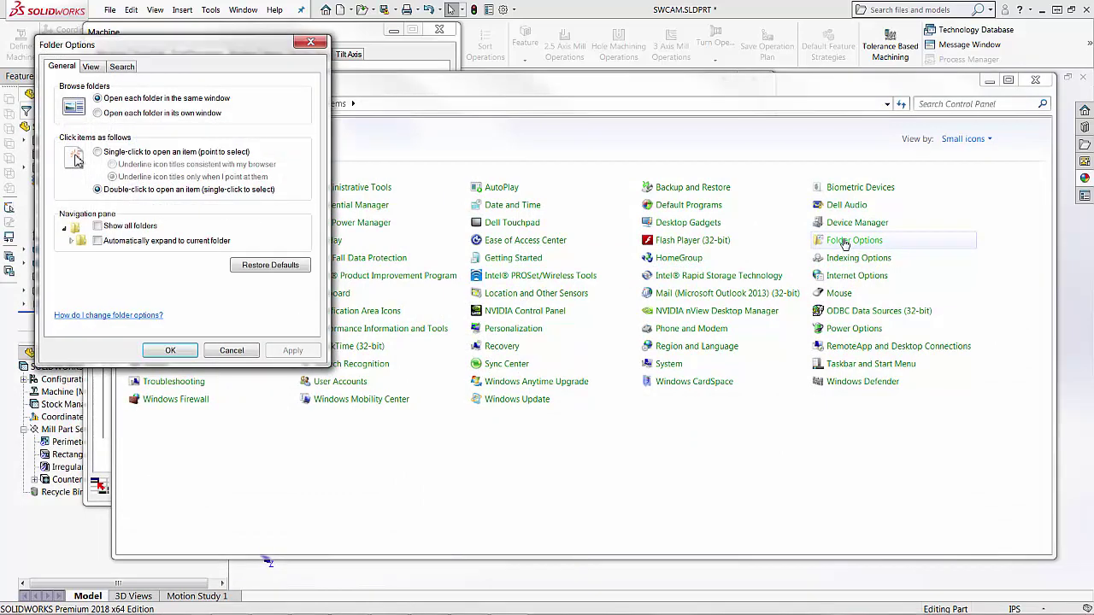
pyautogui.click(92, 66)
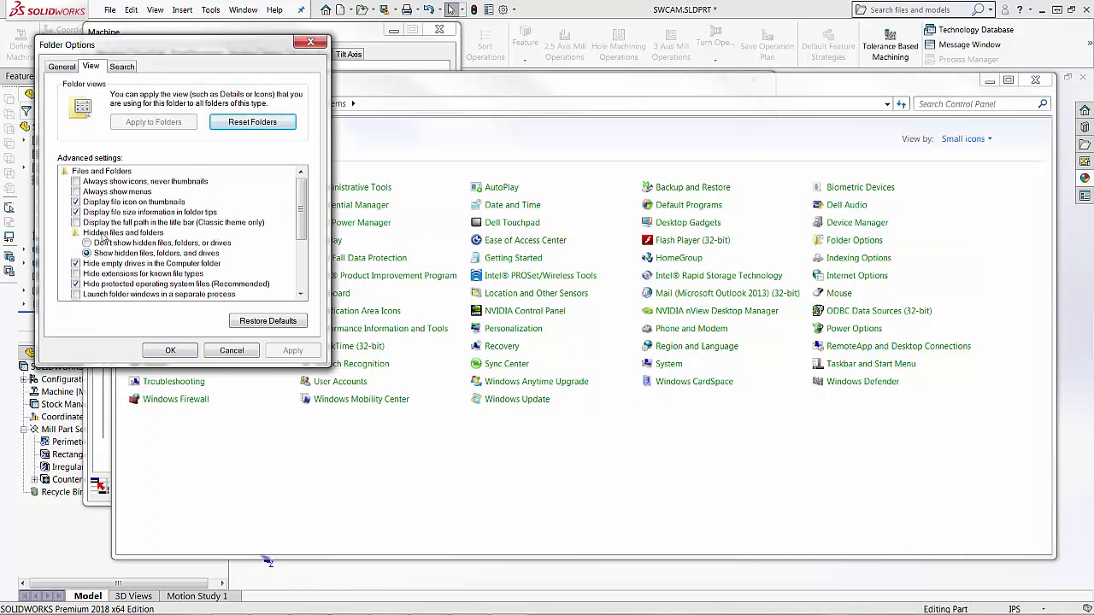
pyautogui.click(150, 236)
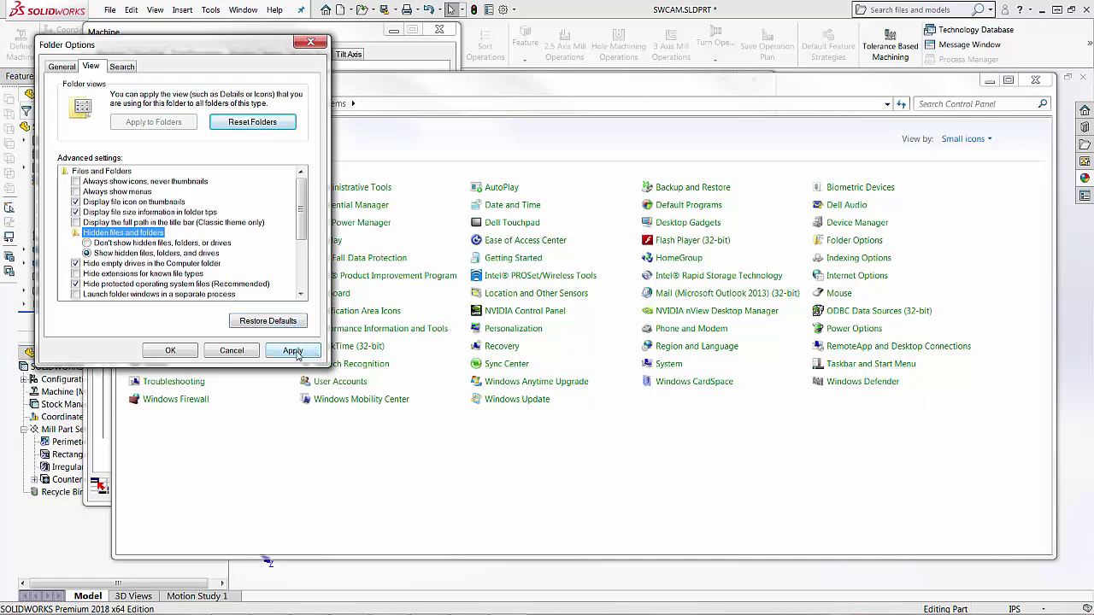
pyautogui.click(170, 351)
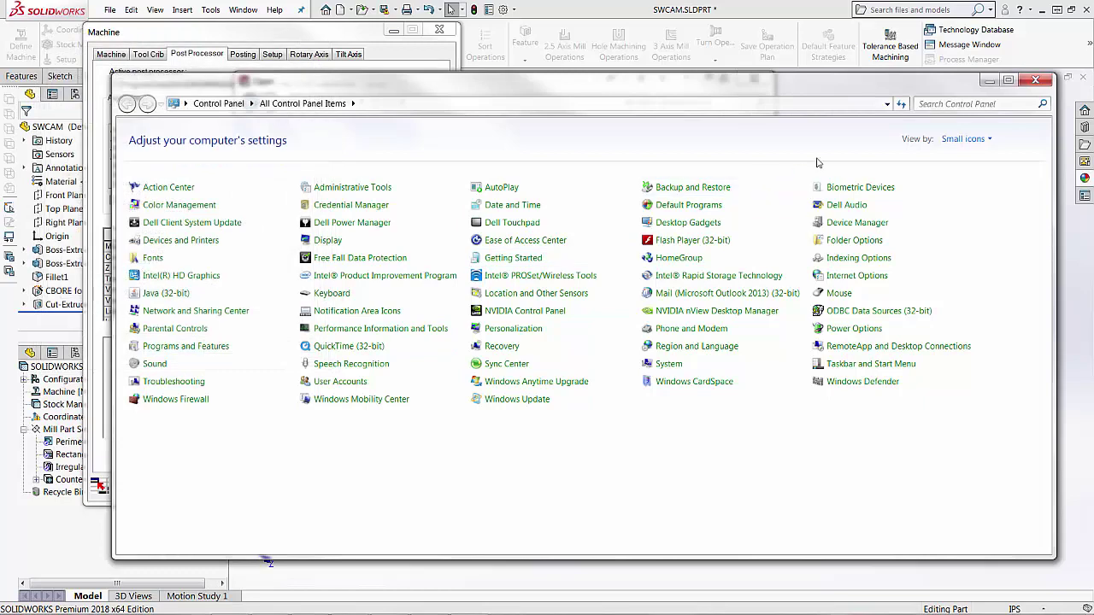
# Load haas_vf3.ctl from ProgramData\SolidWorks\SOLIDWORKS CAM 2018\Posts\Mill as the available post
pyautogui.click(1035, 81)
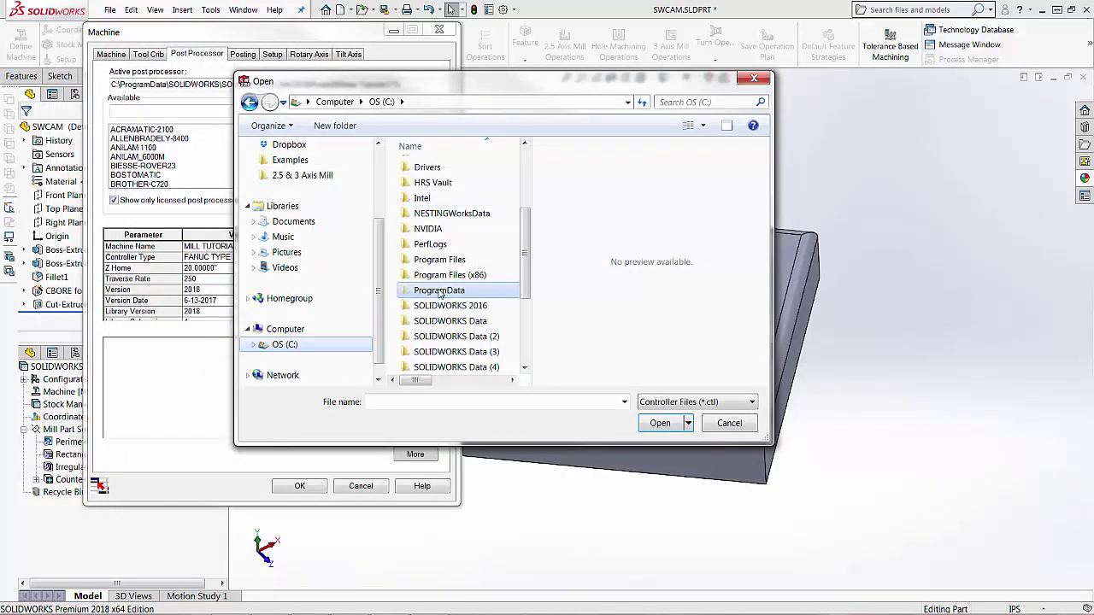
pyautogui.doubleClick(439, 291)
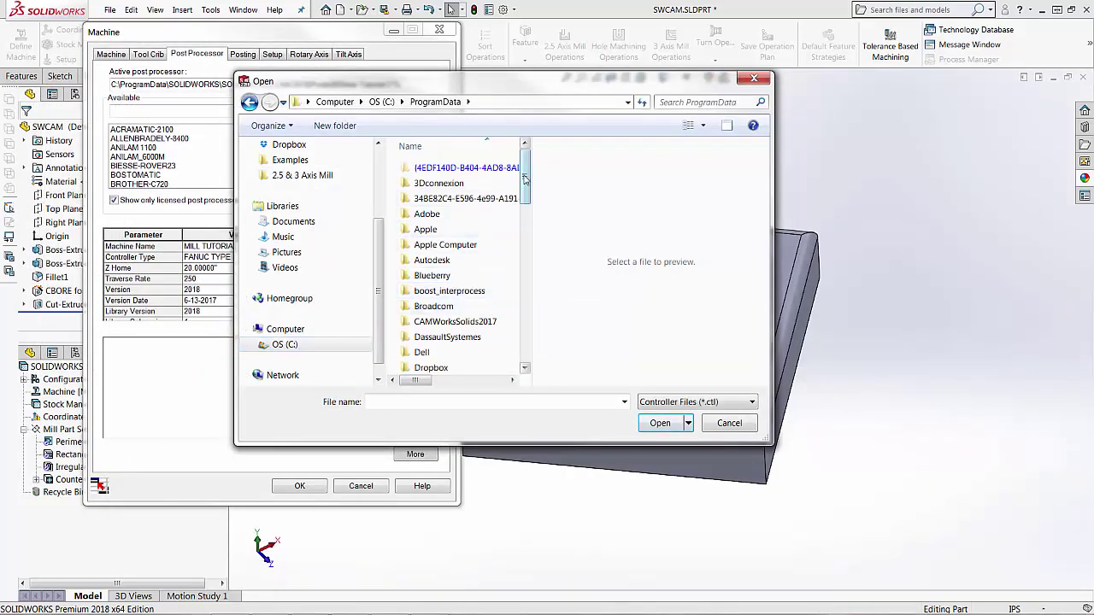
pyautogui.moveTo(523, 178); pyautogui.dragTo(533, 329)
pyautogui.doubleClick(453, 273)
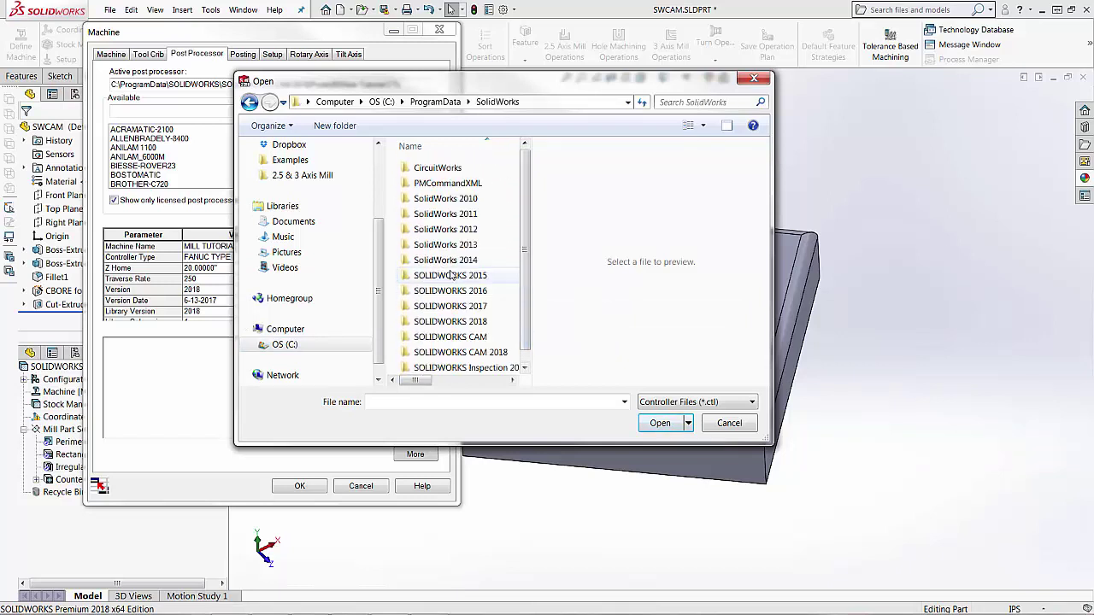
pyautogui.scroll(-1, 524, 256)
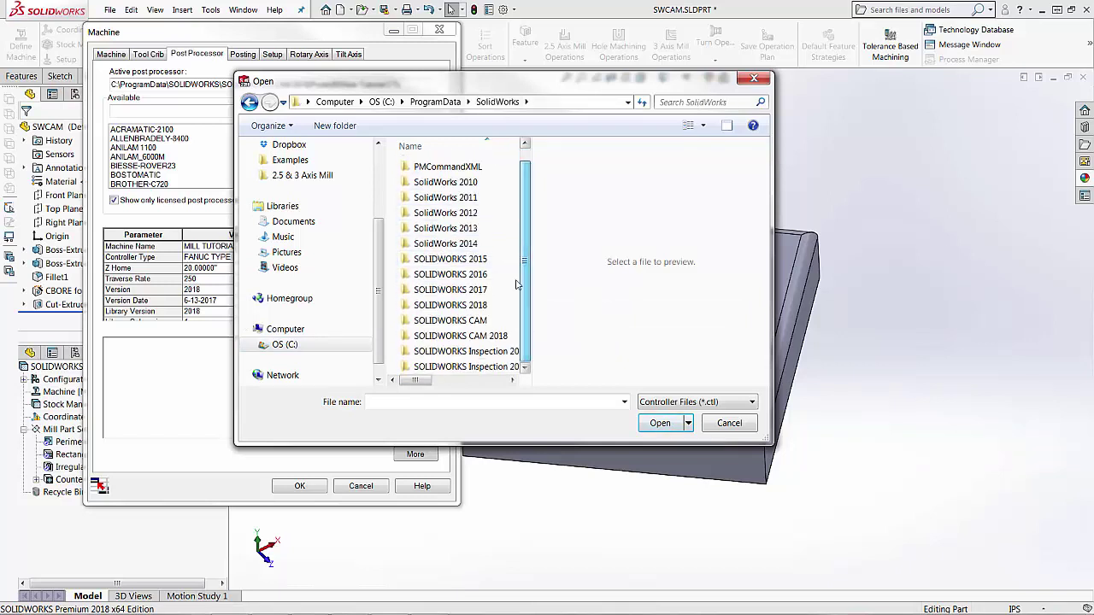
pyautogui.doubleClick(471, 338)
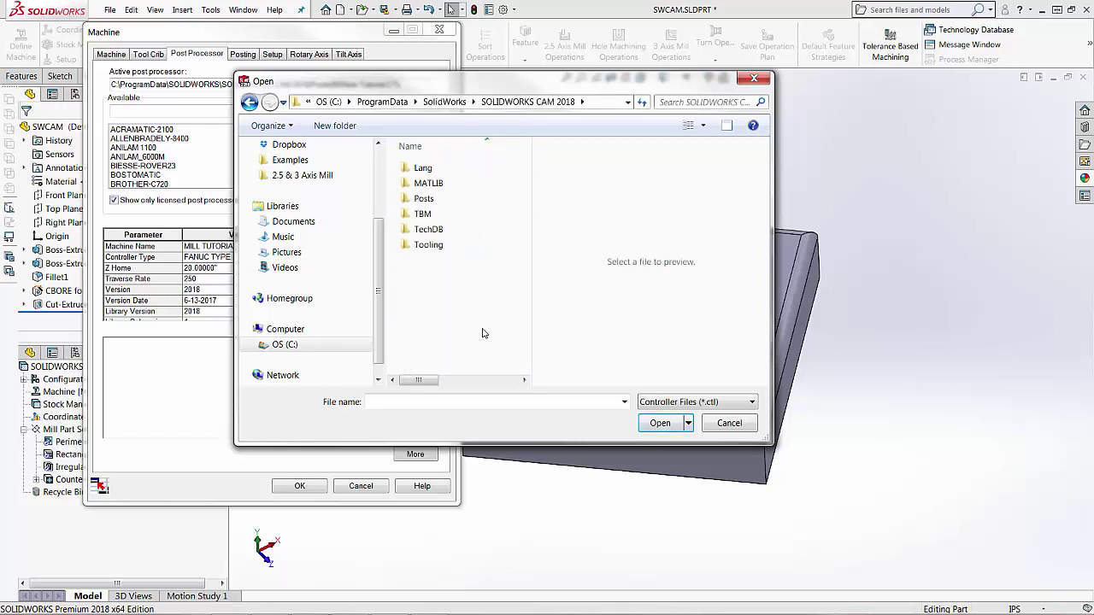
pyautogui.doubleClick(427, 199)
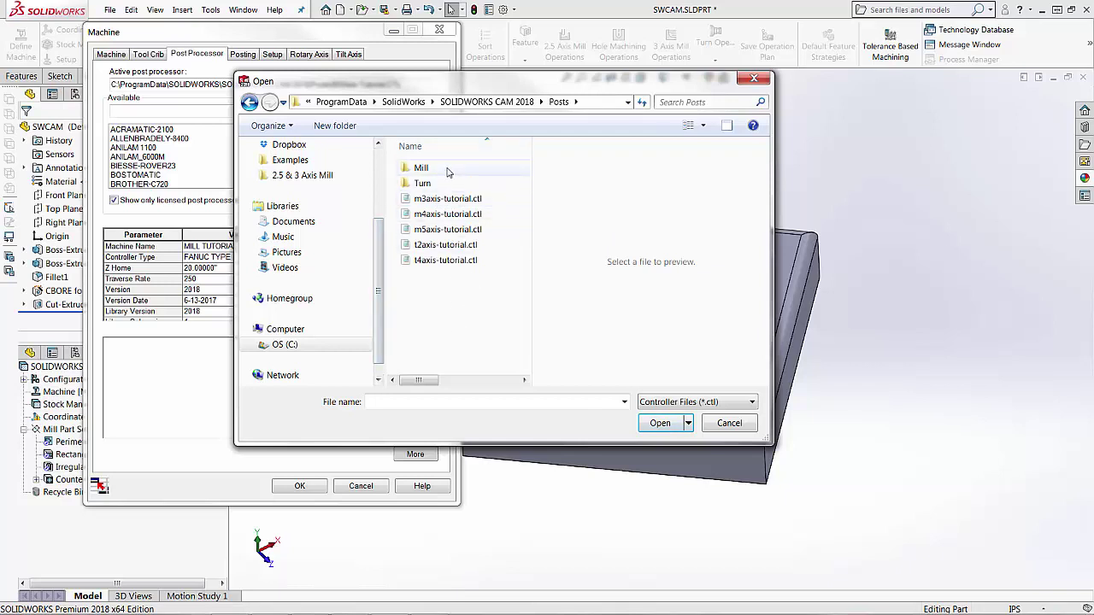
pyautogui.doubleClick(447, 171)
pyautogui.moveTo(527, 190); pyautogui.dragTo(529, 258)
pyautogui.click(435, 244)
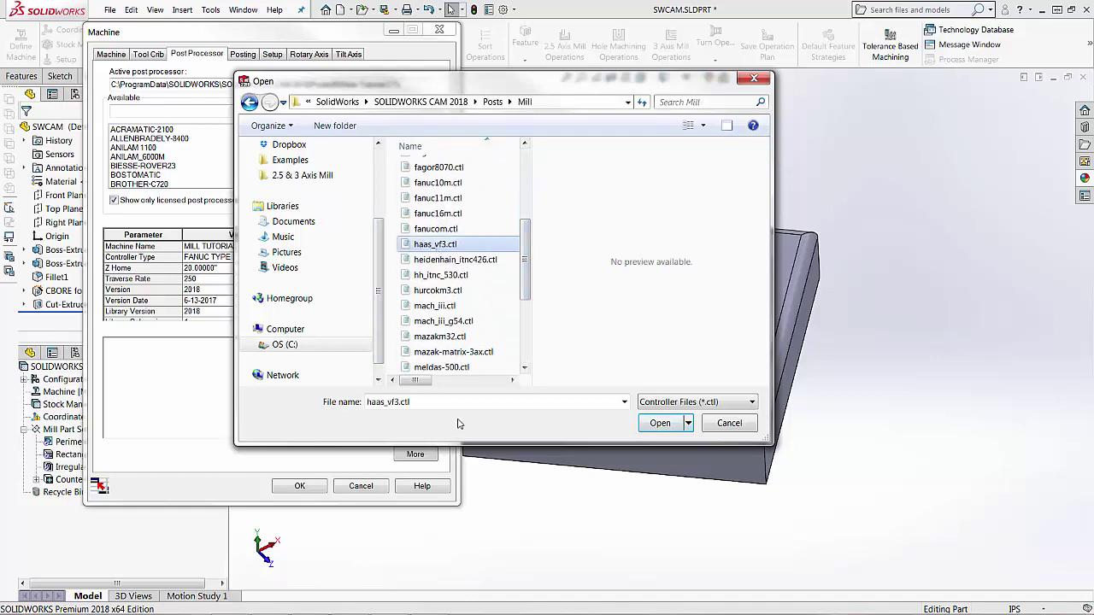
pyautogui.click(653, 423)
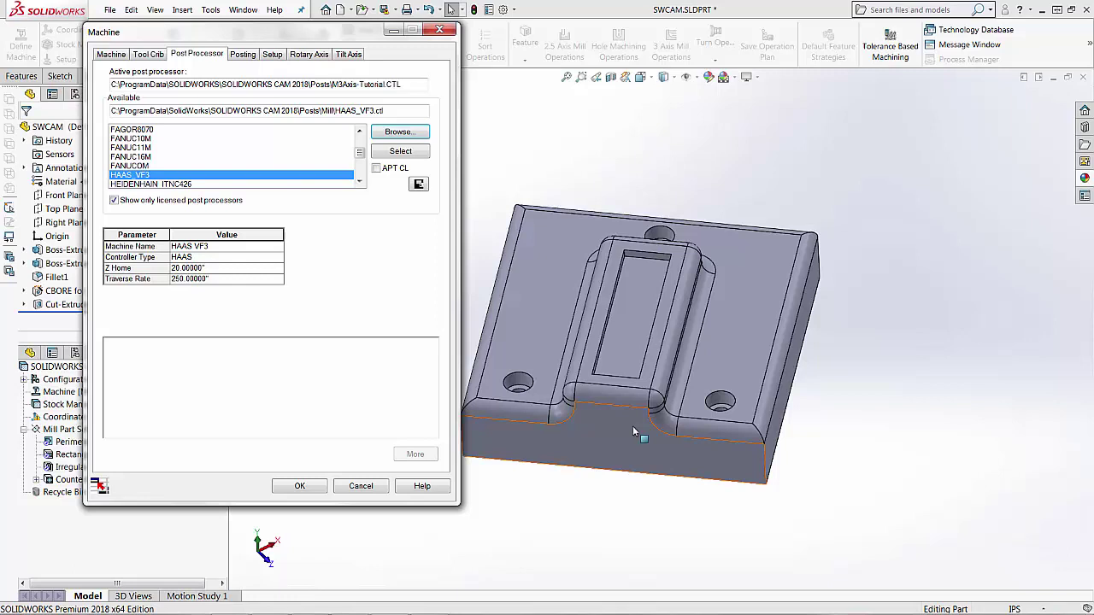
# Select HAAS_VF3 as the active post processor and confirm the Machine dialog
pyautogui.click(385, 153)
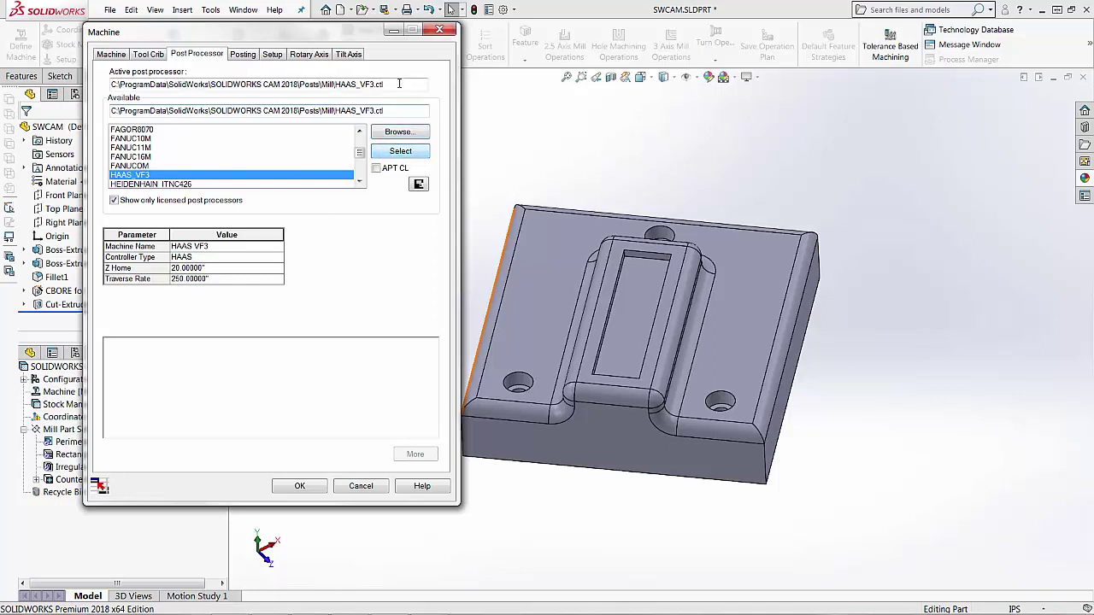
pyautogui.moveTo(410, 84); pyautogui.dragTo(111, 82)
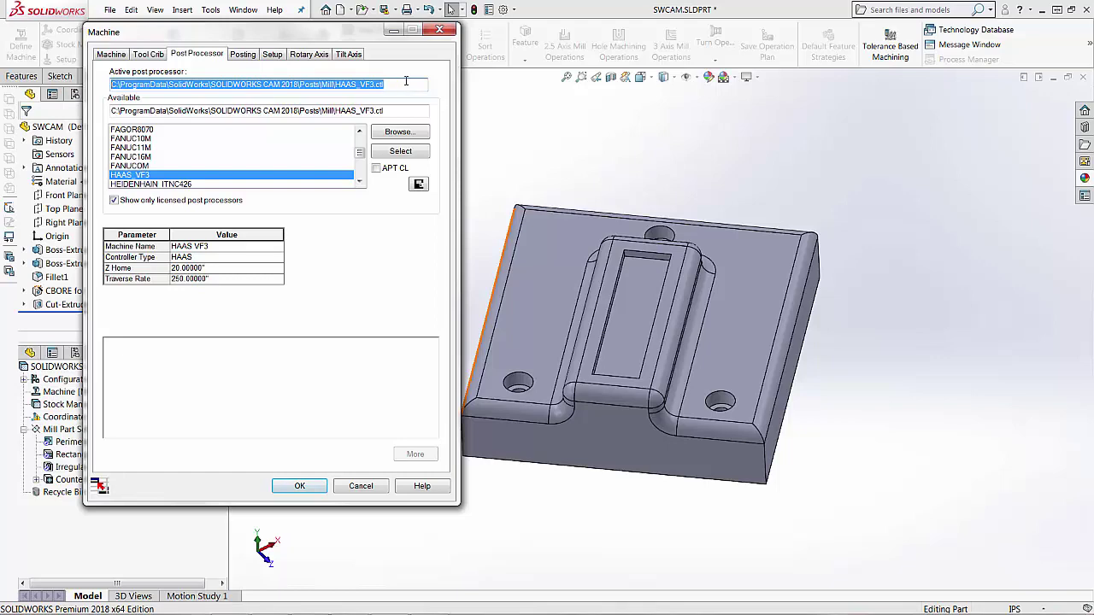
pyautogui.click(299, 486)
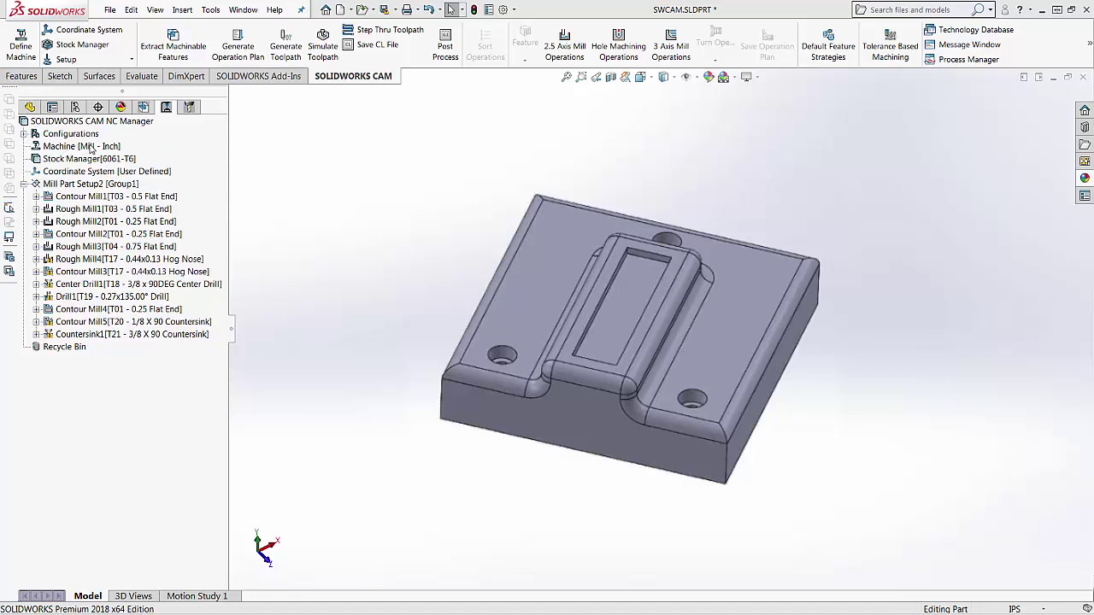
# Regenerate the toolpaths and post process the Drill1 operation
pyautogui.click(285, 51)
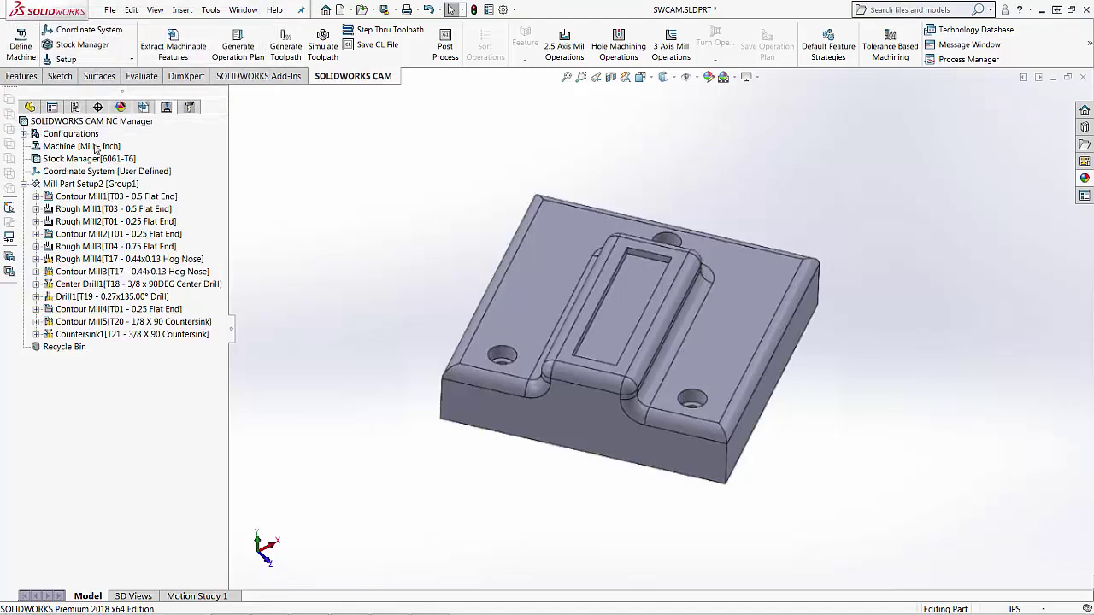
pyautogui.rightClick(88, 299)
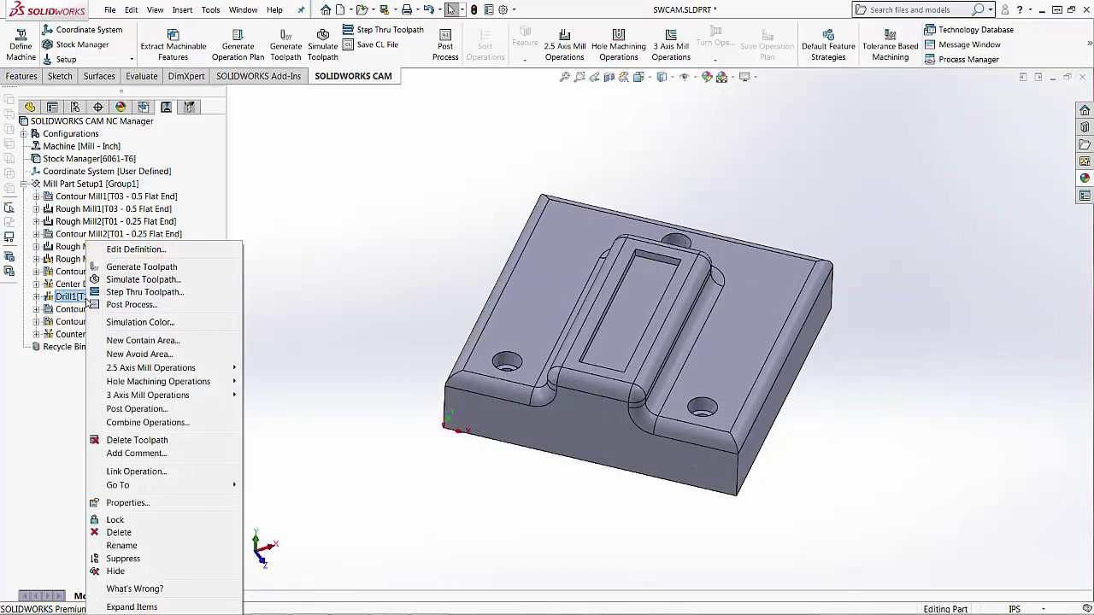
pyautogui.click(130, 305)
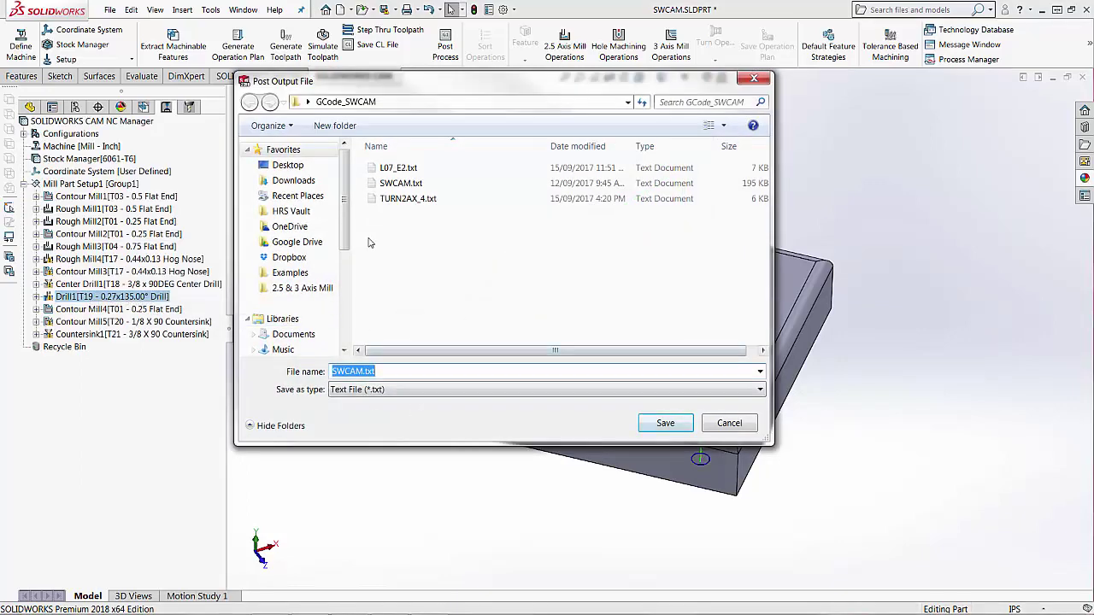
# Save the output as SWCAM.txt, replacing the old file, and step through the HAAS NC code
pyautogui.click(665, 425)
pyautogui.click(592, 323)
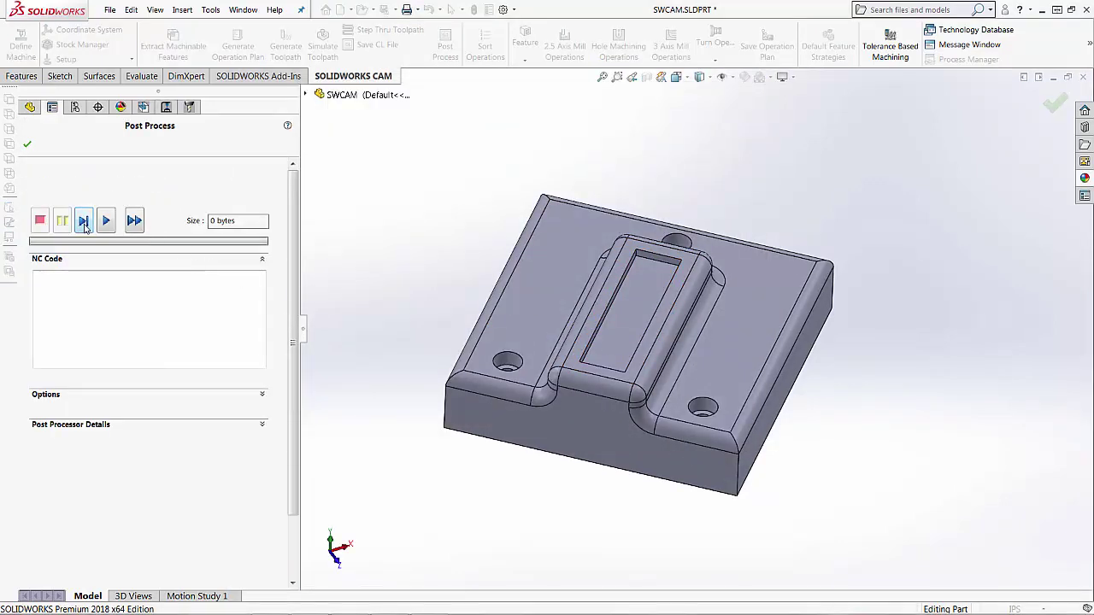
pyautogui.click(84, 221)
pyautogui.click(84, 221)
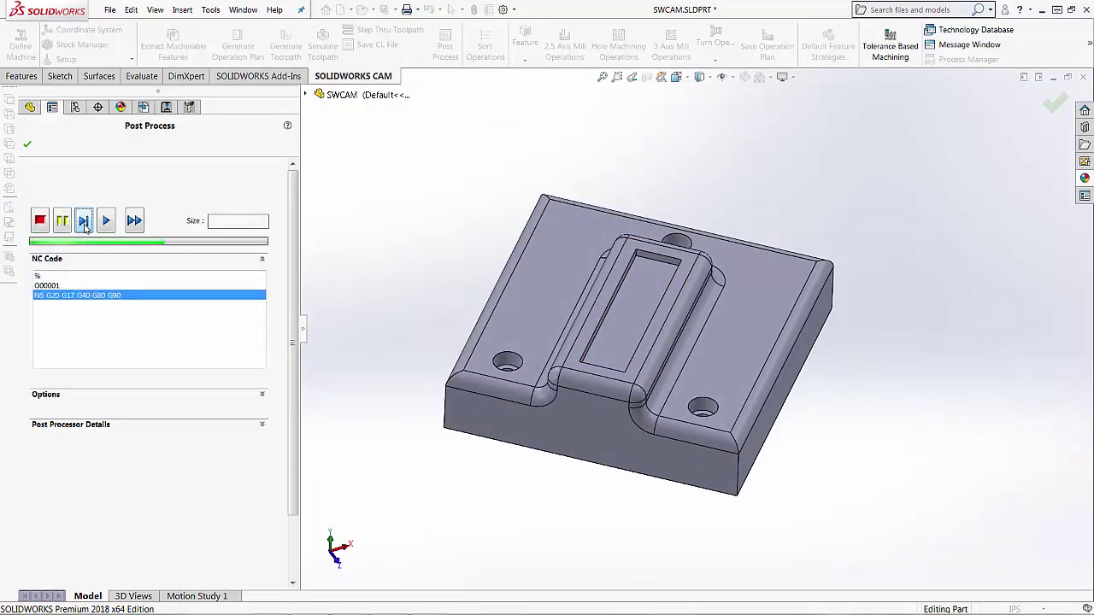
pyautogui.click(83, 222)
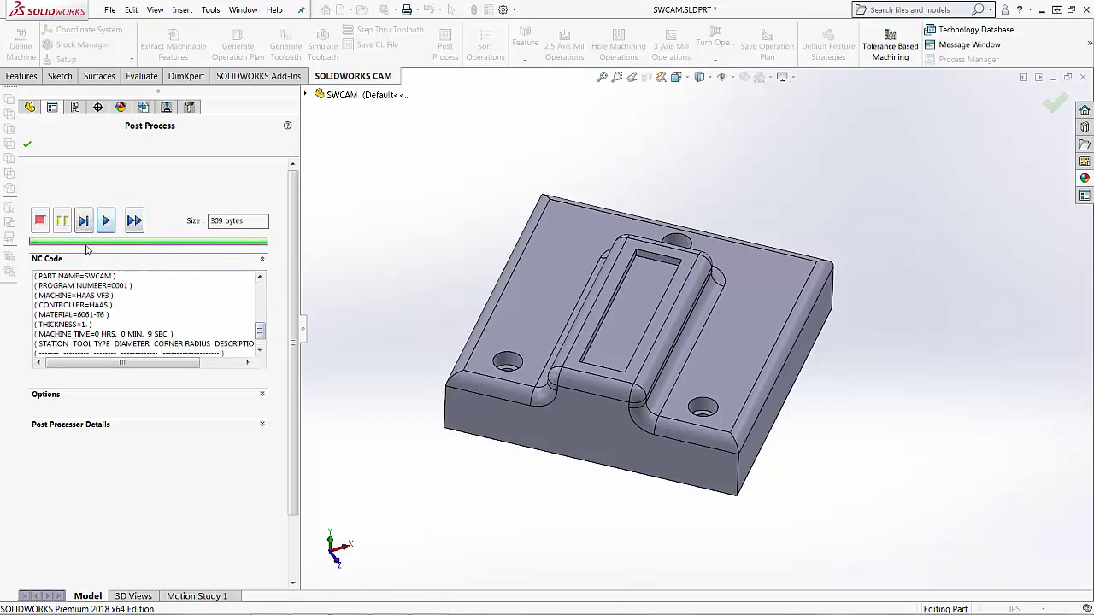
pyautogui.scroll(-3, 261, 309)
pyautogui.moveTo(261, 310); pyautogui.dragTo(261, 344)
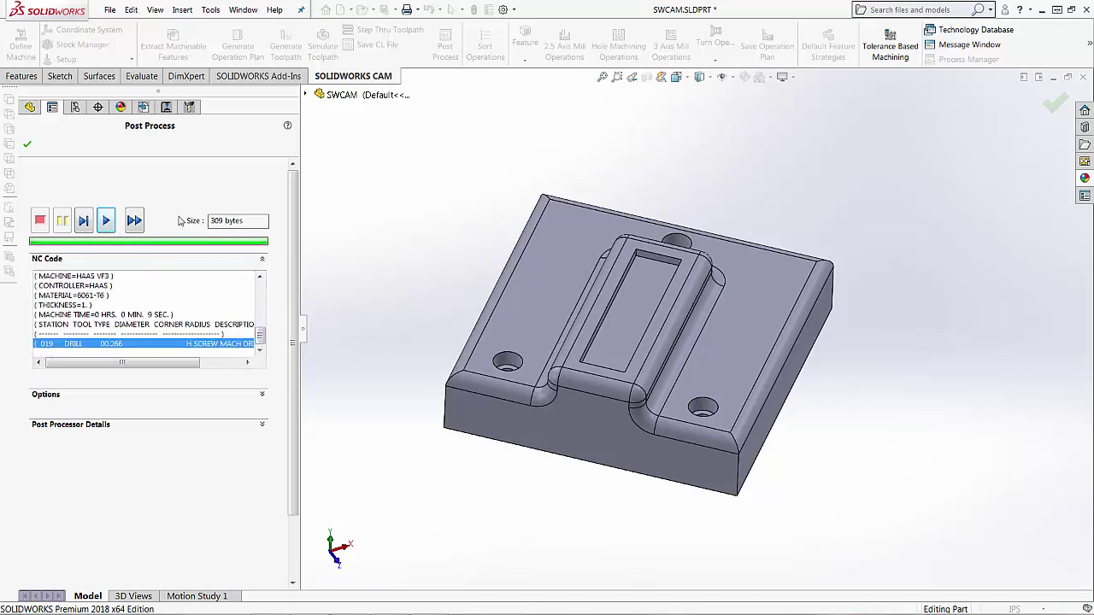
# Accept the HAAS post to view the 18-line SWCAM.txt program in NC Editor
pyautogui.click(28, 146)
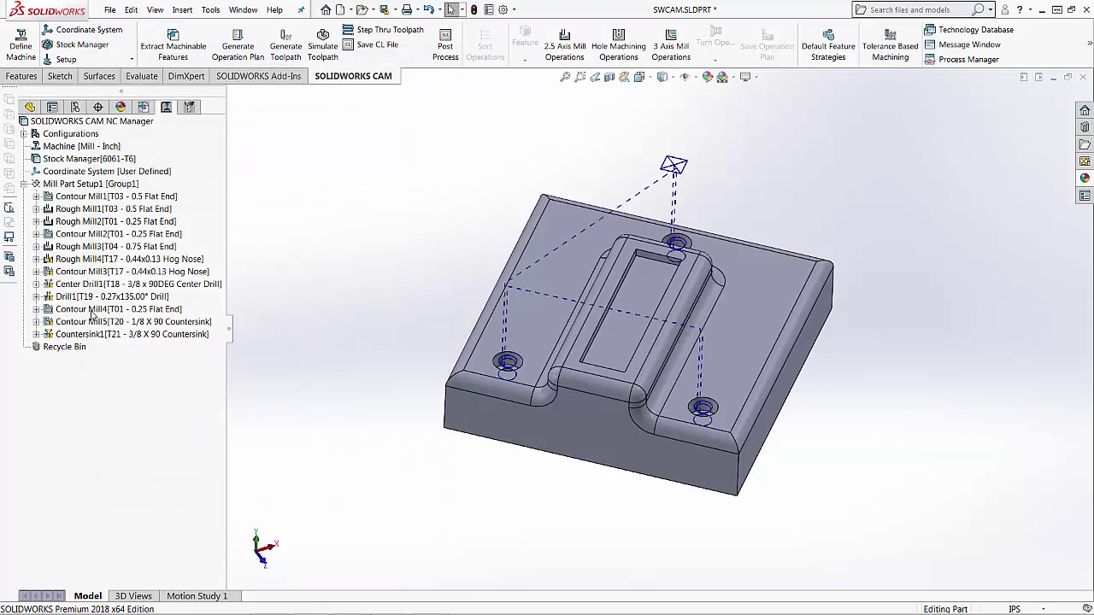
# Post Drill1 with the Thermwood post to SWCAM1.NC and open the result
pyautogui.rightClick(84, 299)
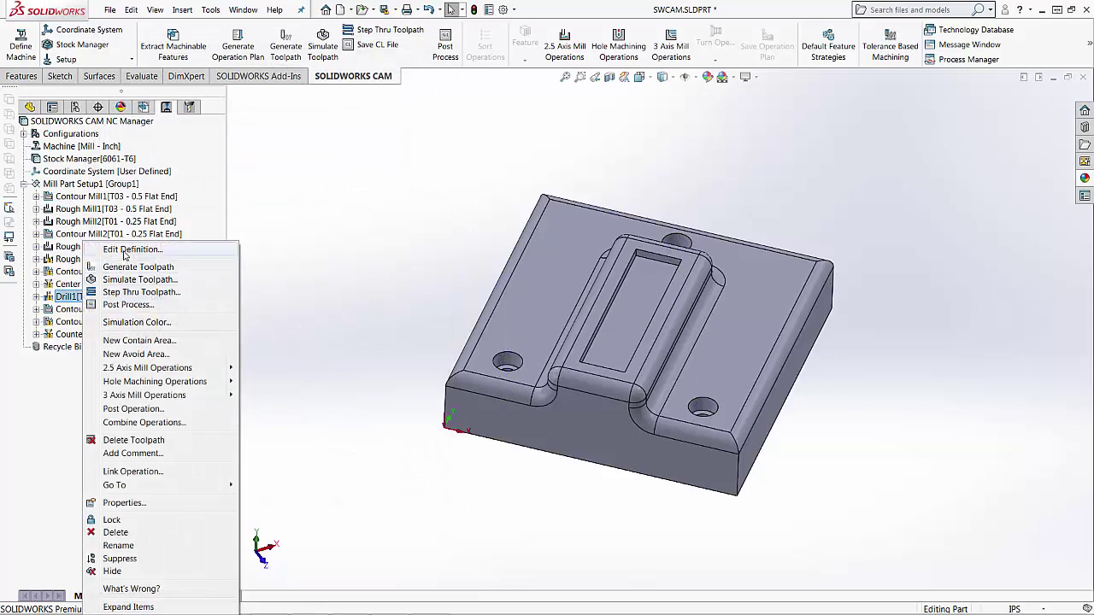
pyautogui.click(127, 304)
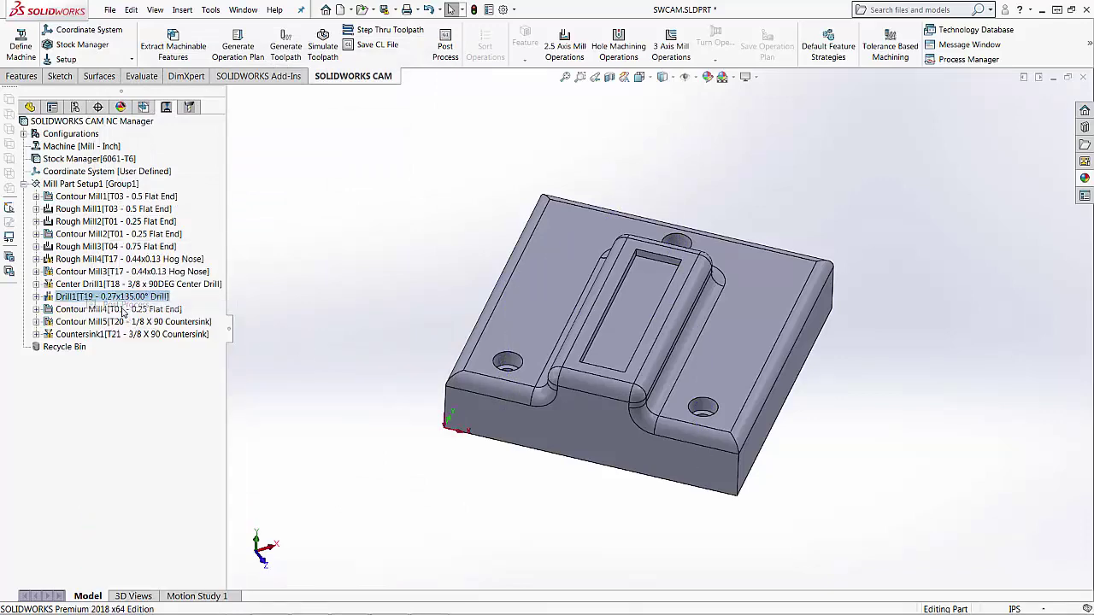
pyautogui.click(403, 373)
pyautogui.write('1.NC')
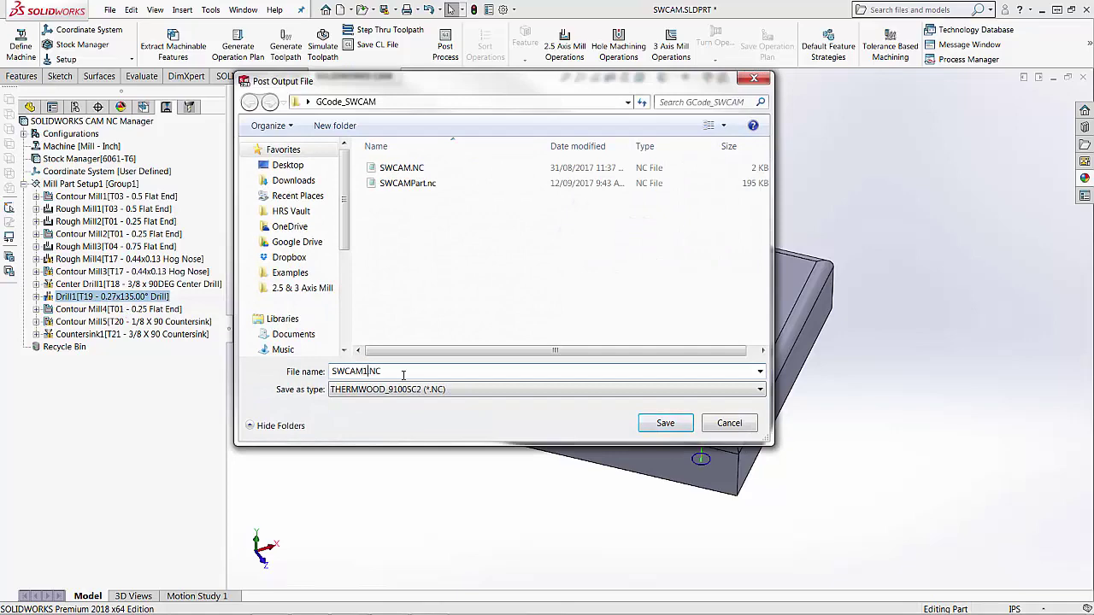
pyautogui.click(668, 429)
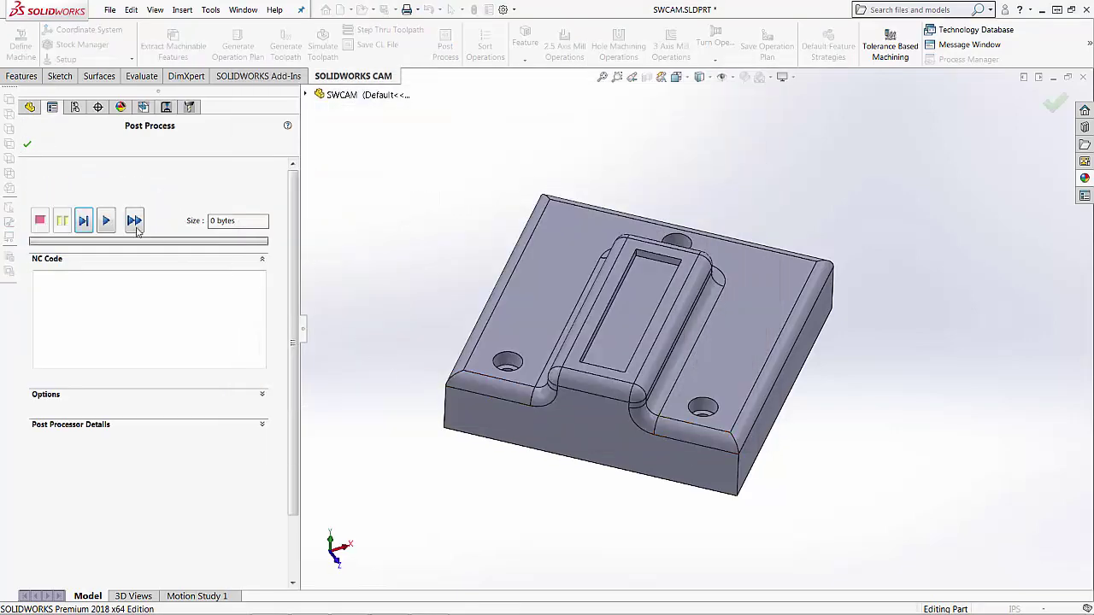
pyautogui.click(105, 221)
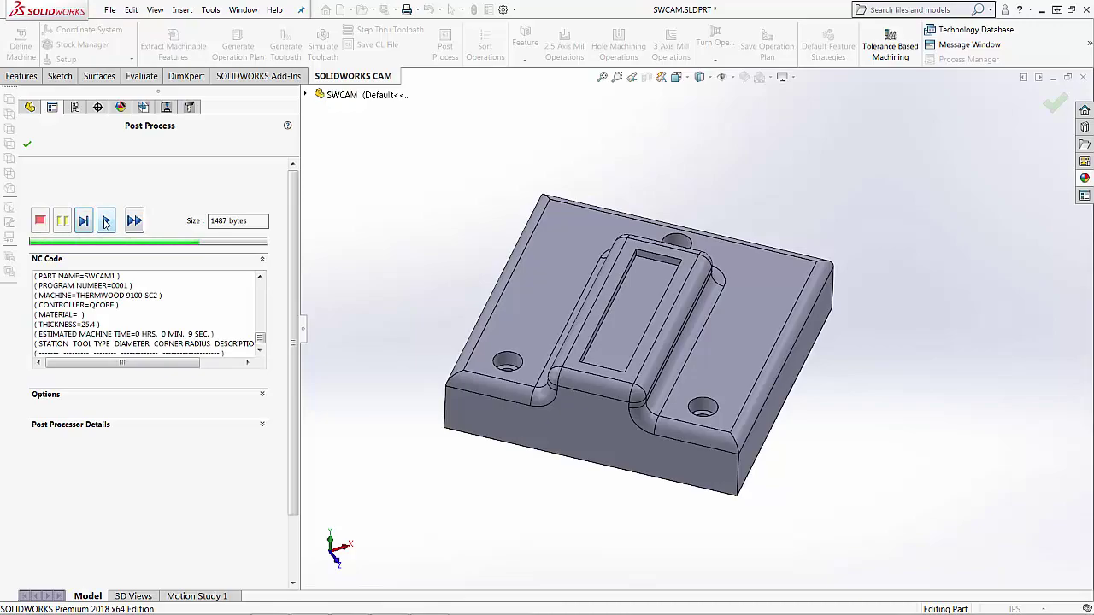
pyautogui.click(28, 144)
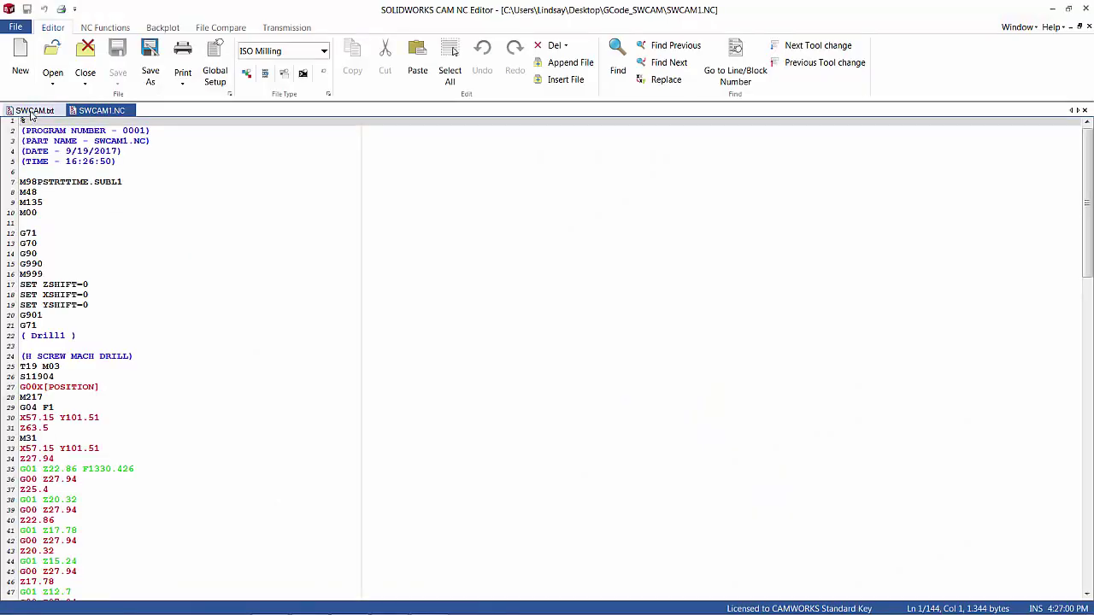
# Compare the SWCAM.txt and SWCAM1.NC code tabs, then minimize the NC Editor
pyautogui.click(33, 112)
pyautogui.click(95, 111)
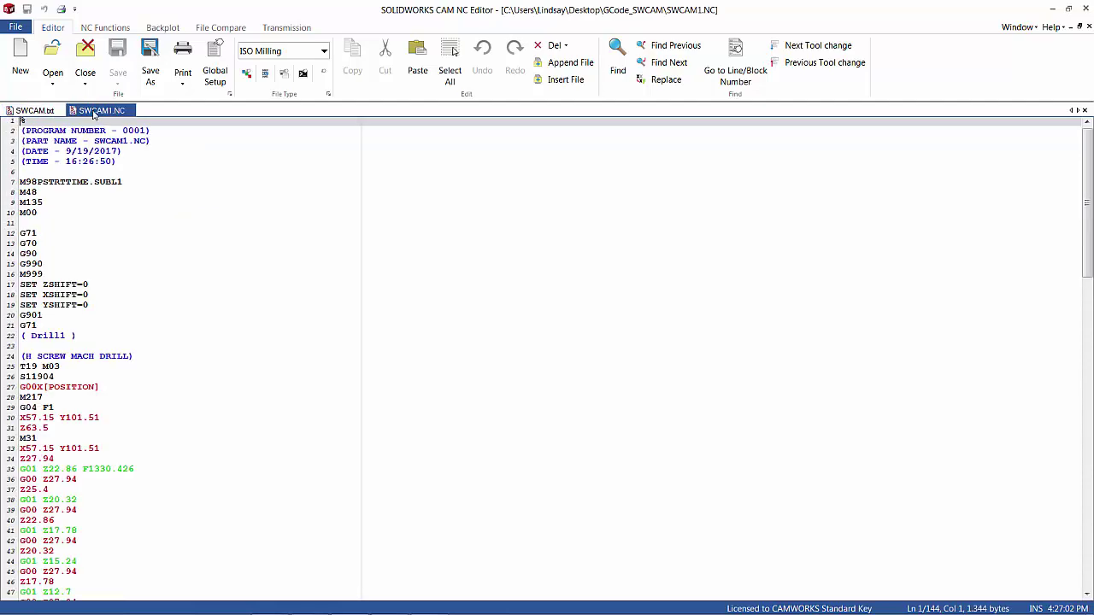
pyautogui.click(36, 112)
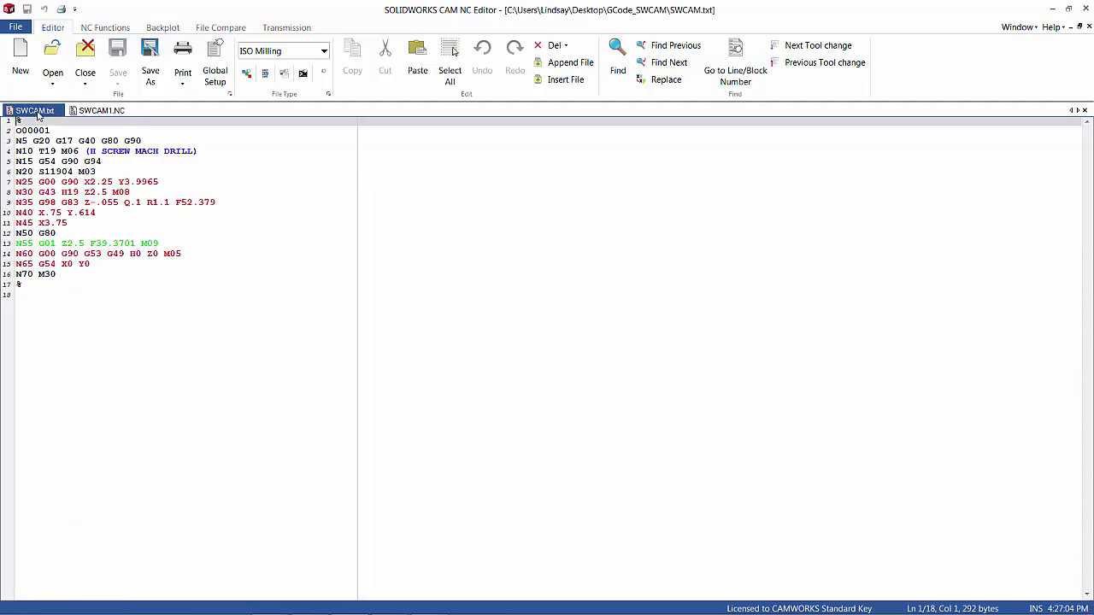
pyautogui.click(94, 111)
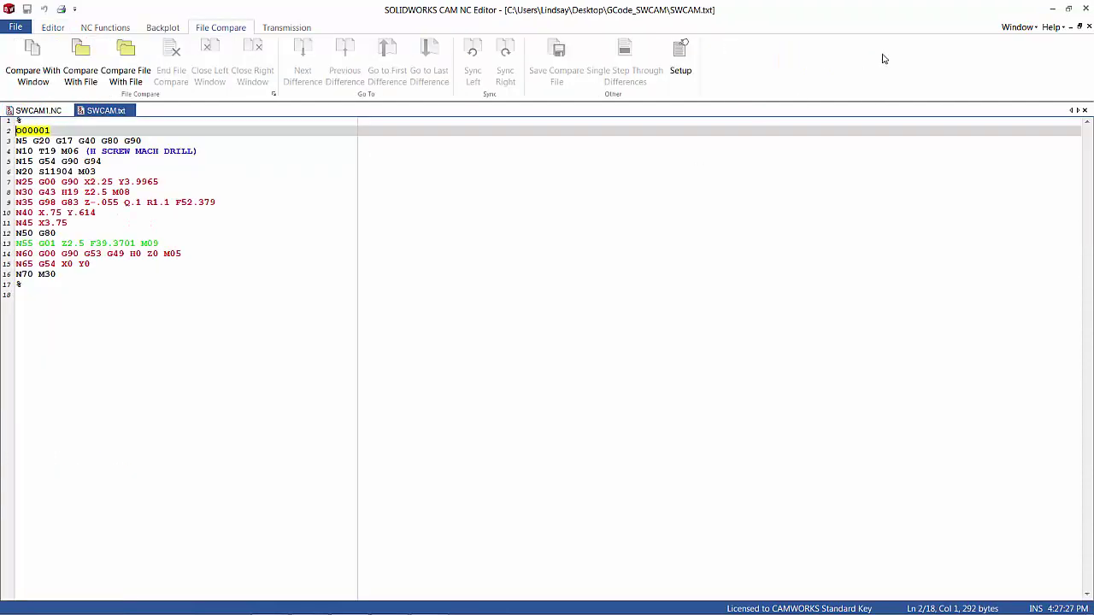
pyautogui.click(1065, 7)
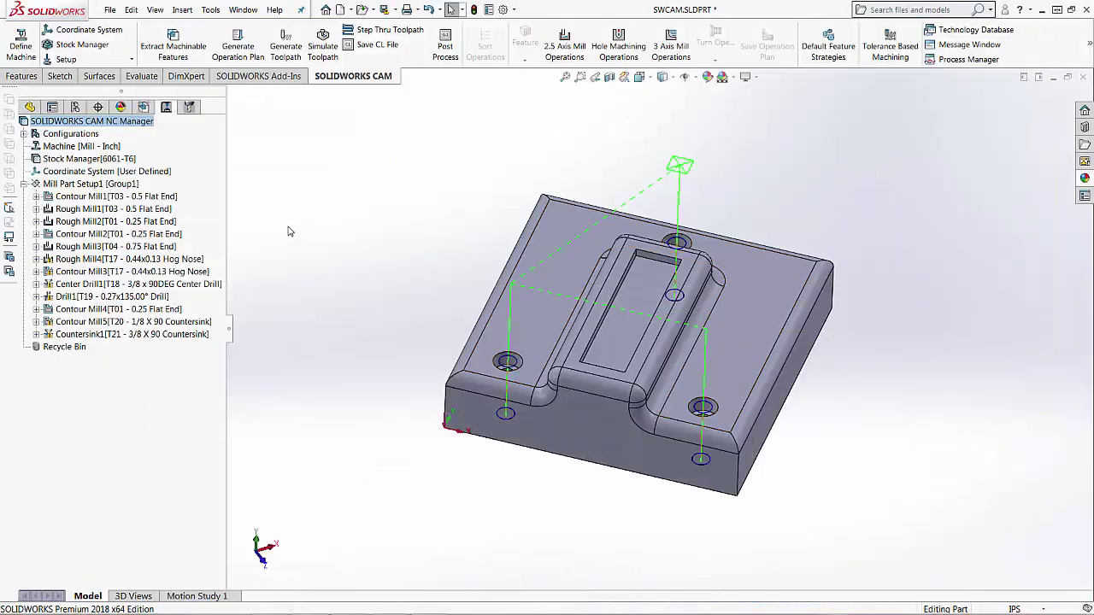
# Switch the machine definition's post processor to SIEMENS_828D.ctl and apply the change
pyautogui.rightClick(55, 150)
pyautogui.click(79, 155)
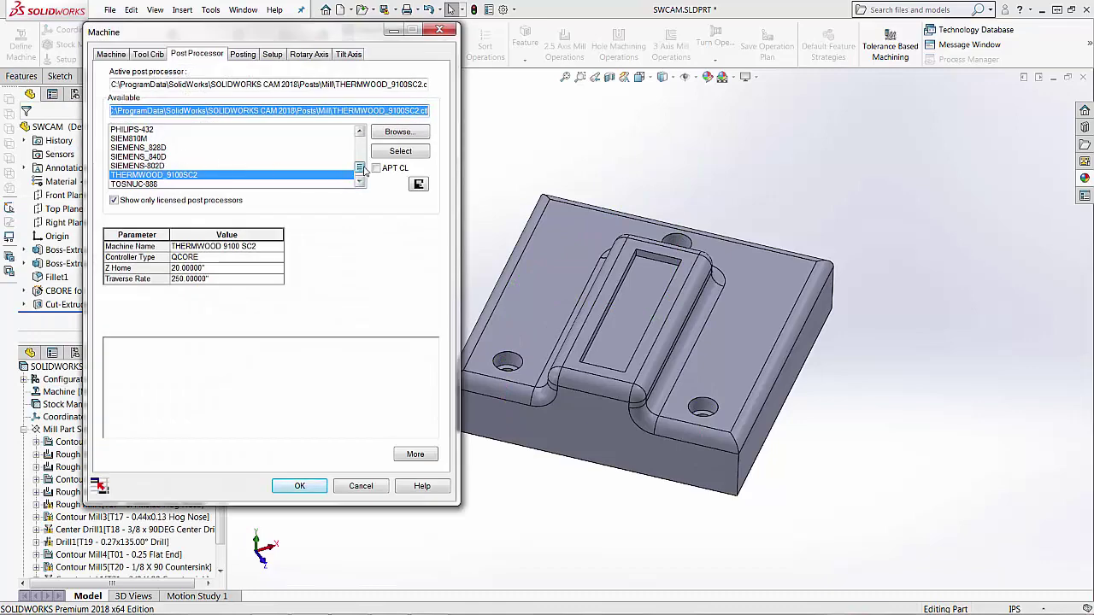
pyautogui.click(135, 148)
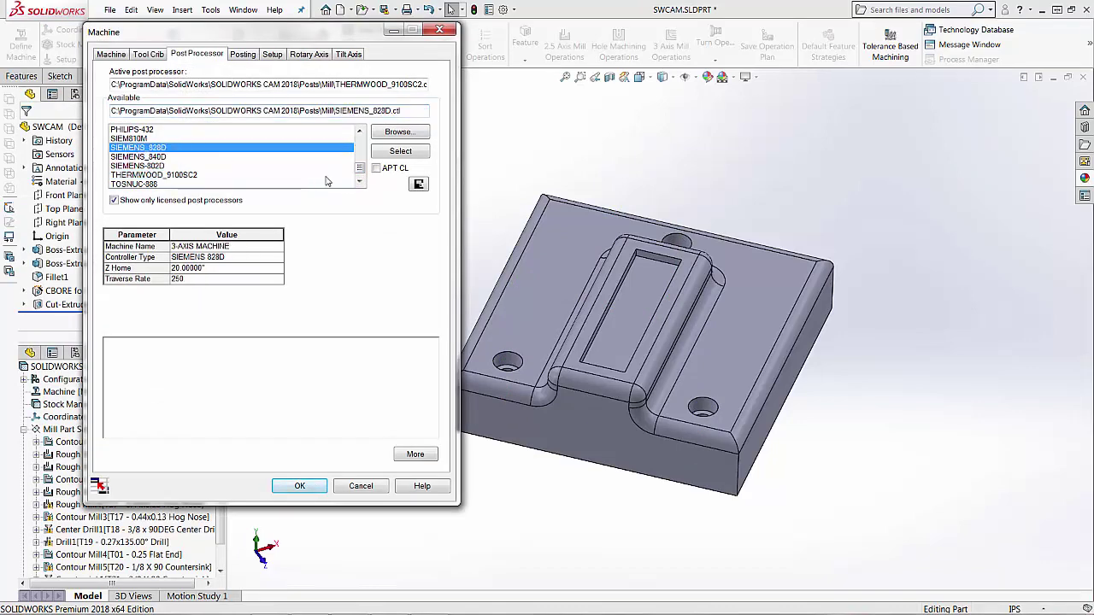
pyautogui.click(406, 153)
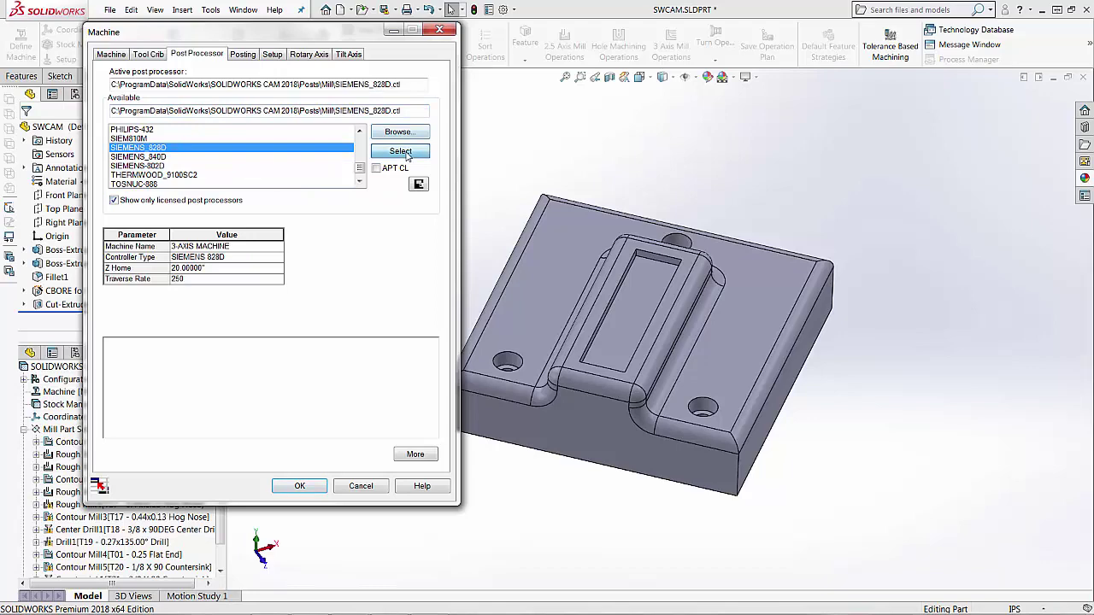
pyautogui.click(299, 485)
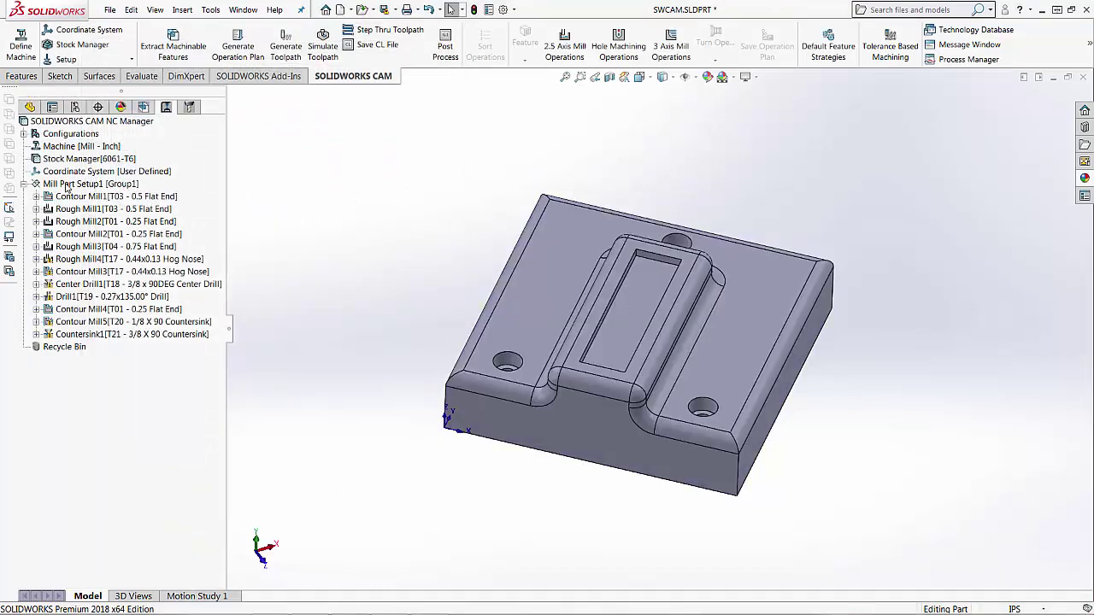
# Post Drill1 to SWCAM2.MPF and open the 339-byte Siemens program in NC Editor
pyautogui.rightClick(68, 299)
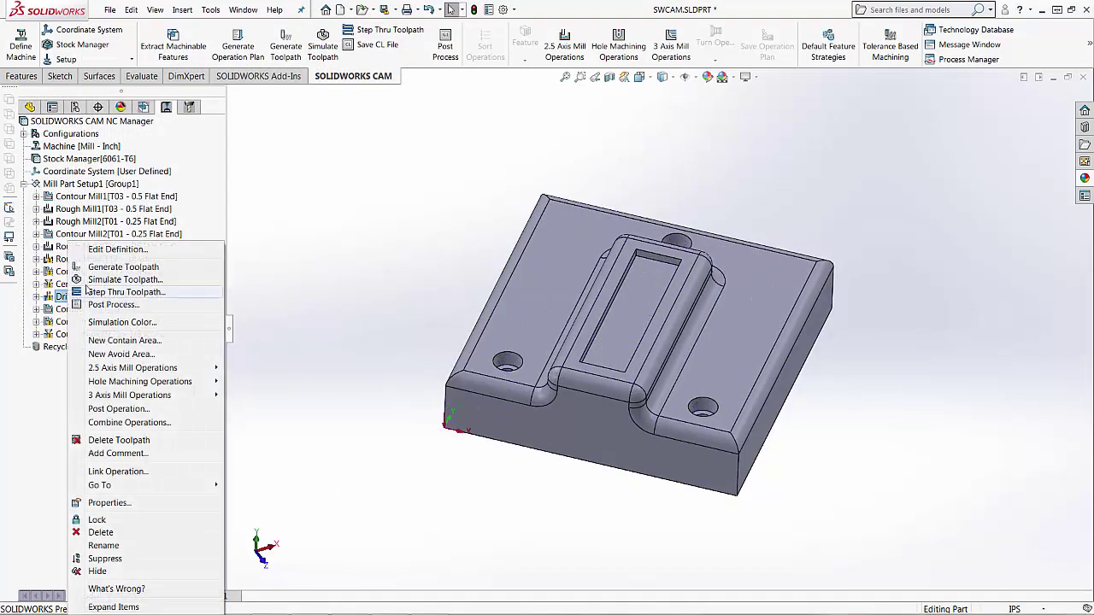
pyautogui.click(101, 305)
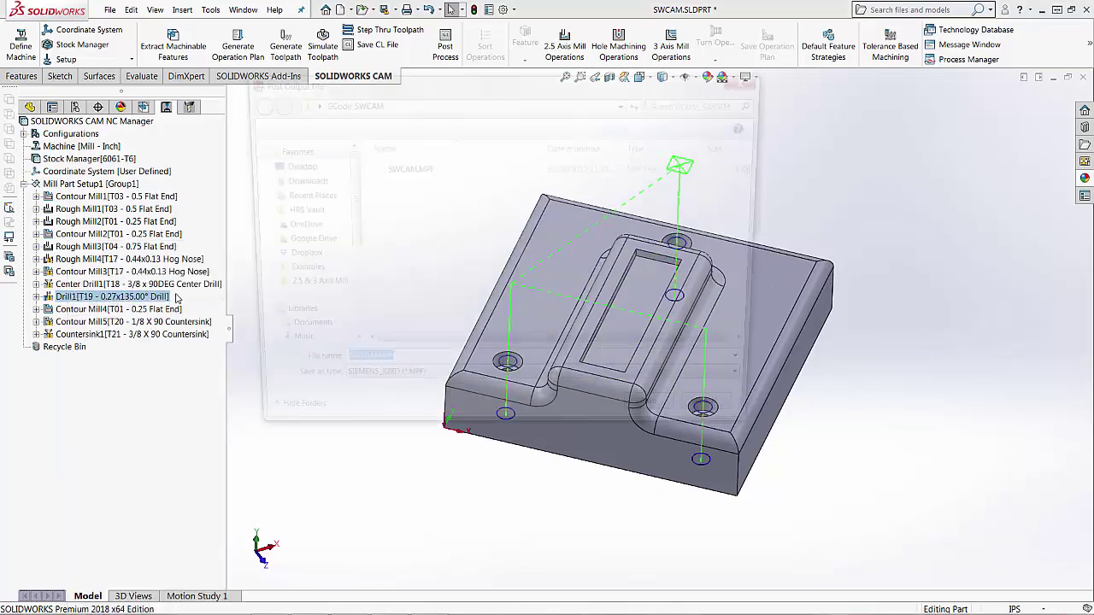
pyautogui.click(357, 371)
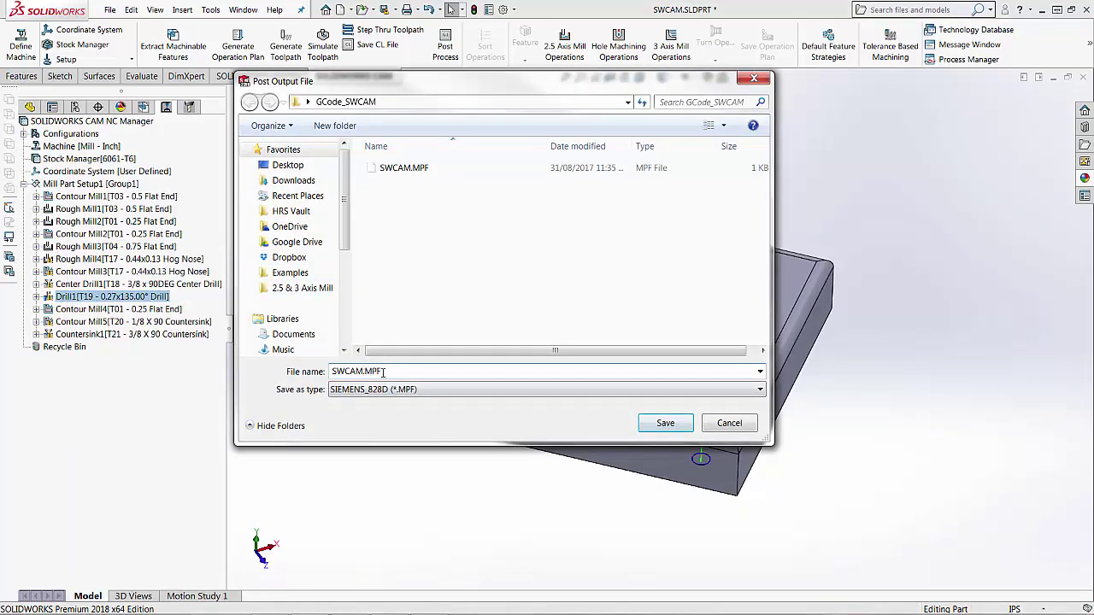
pyautogui.write('2')
pyautogui.click(665, 423)
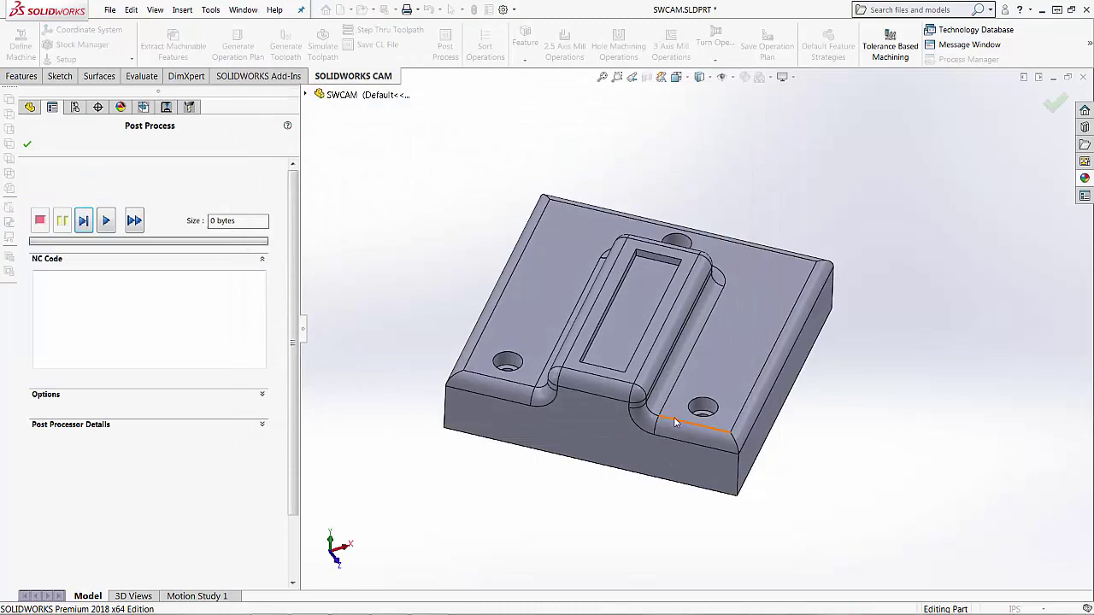
pyautogui.click(107, 222)
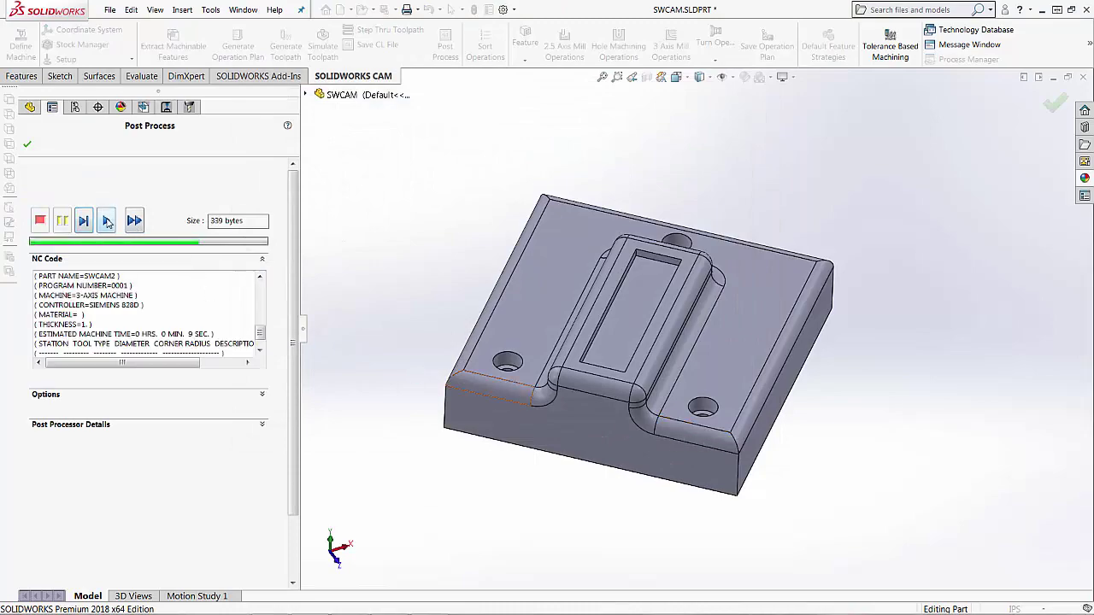
pyautogui.click(28, 144)
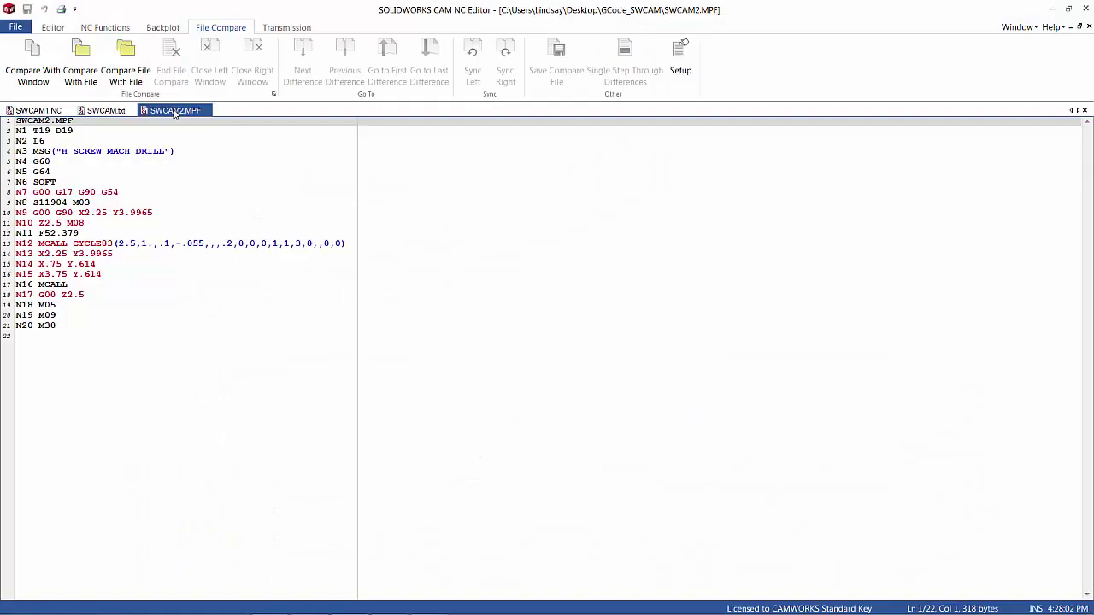
pyautogui.click(106, 110)
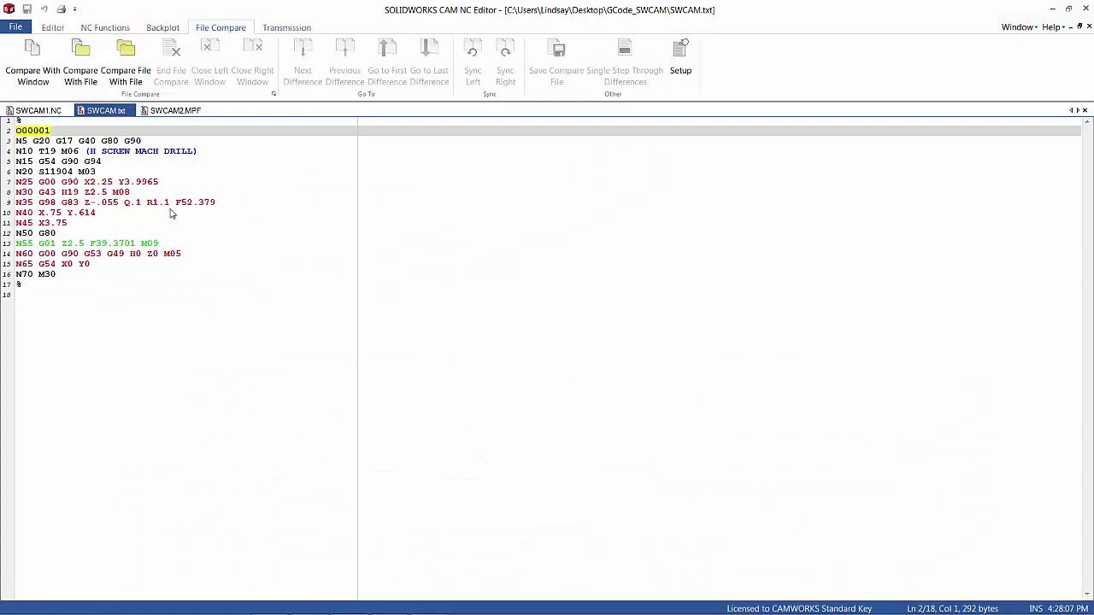
pyautogui.click(173, 111)
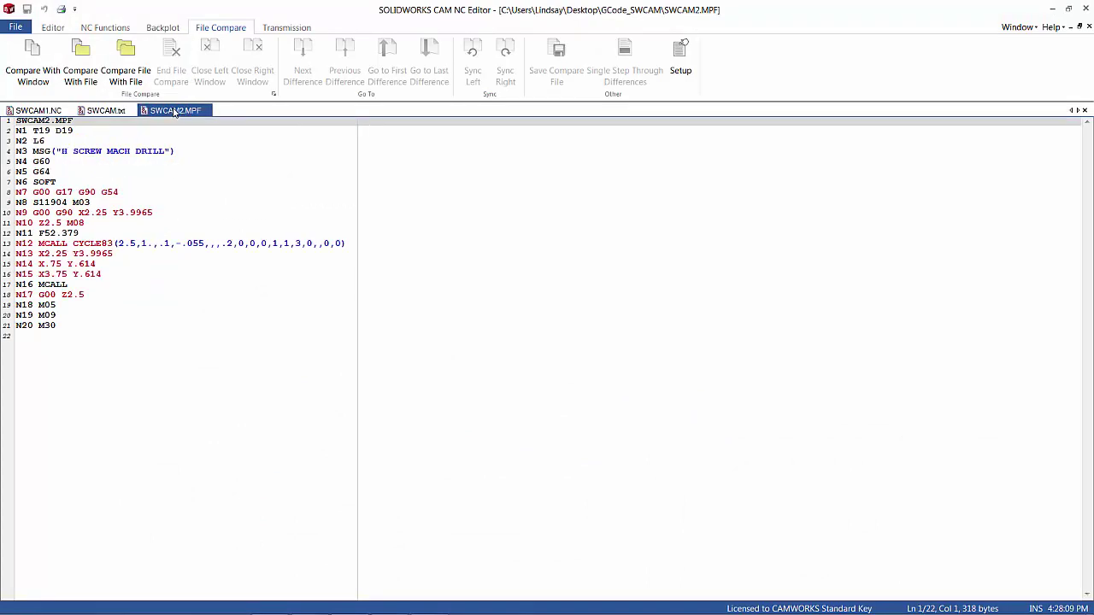
pyautogui.click(107, 111)
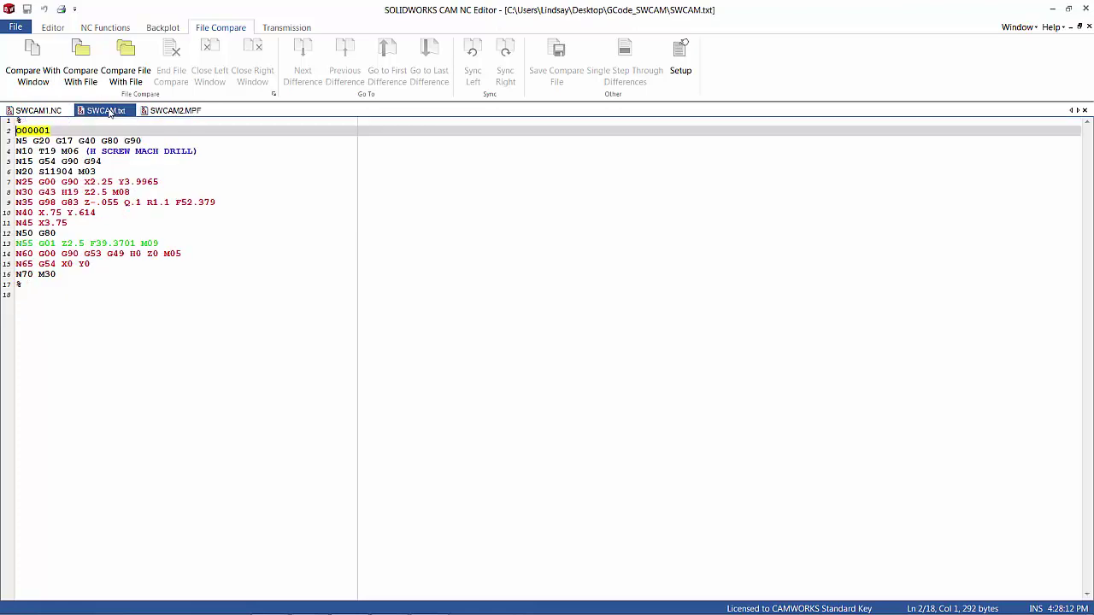
pyautogui.click(162, 112)
pyautogui.click(104, 112)
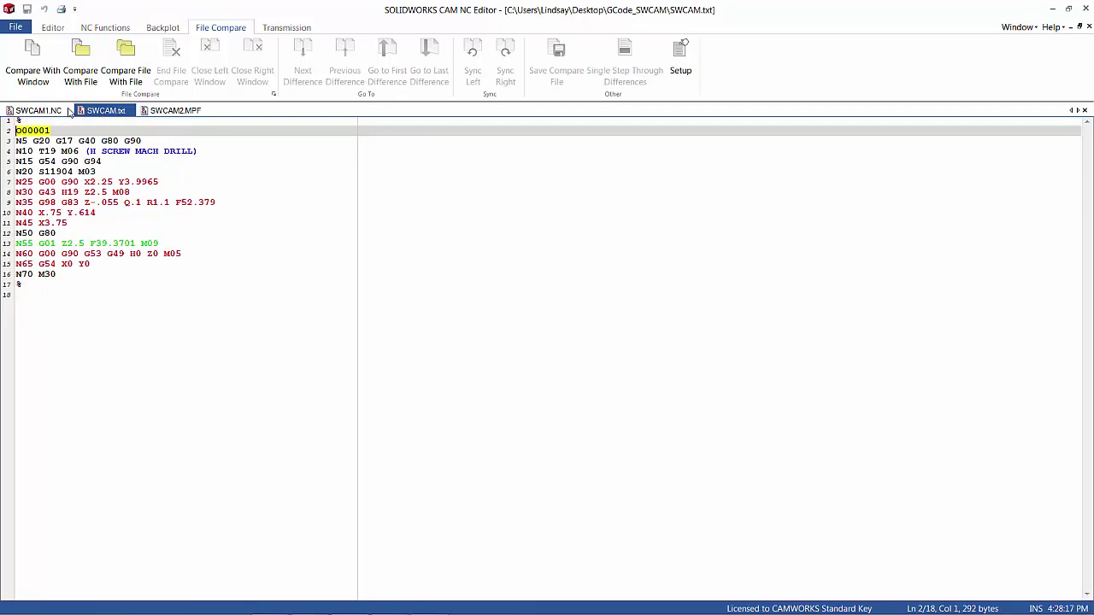
pyautogui.click(39, 113)
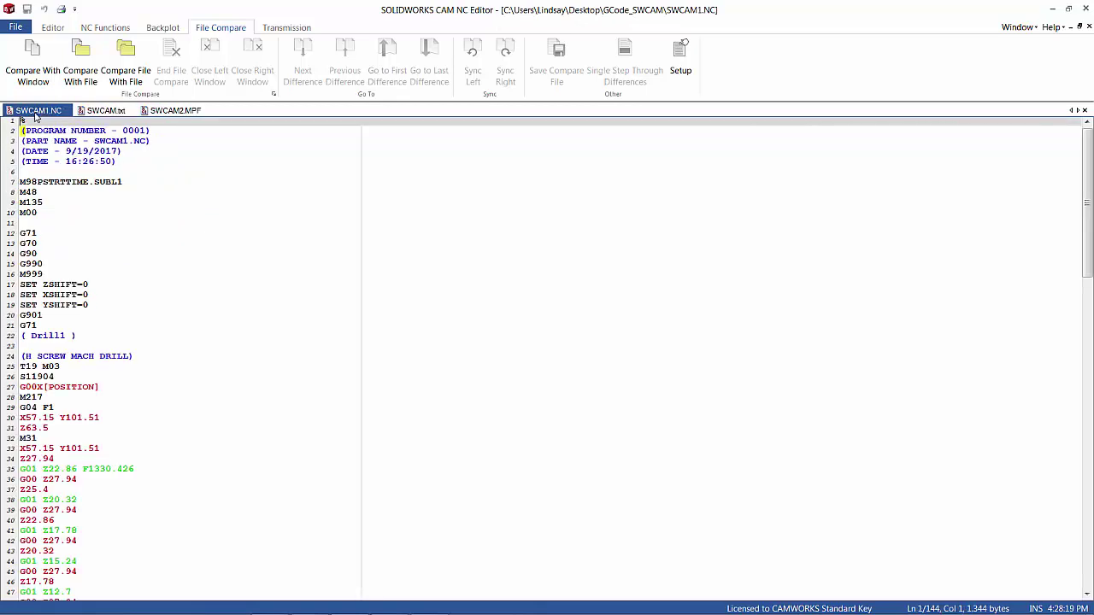
pyautogui.click(157, 112)
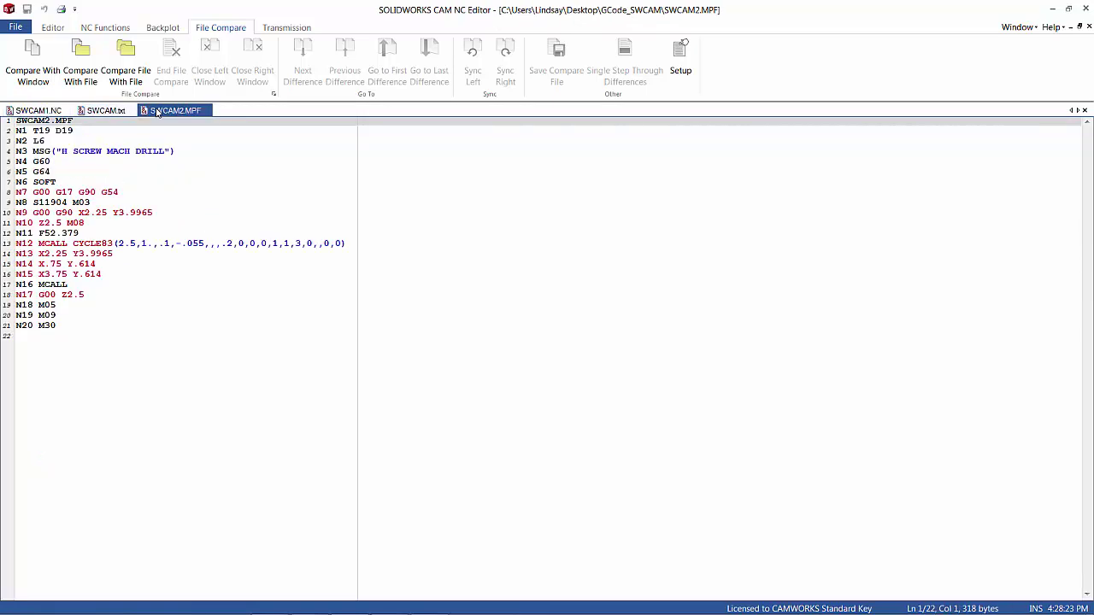